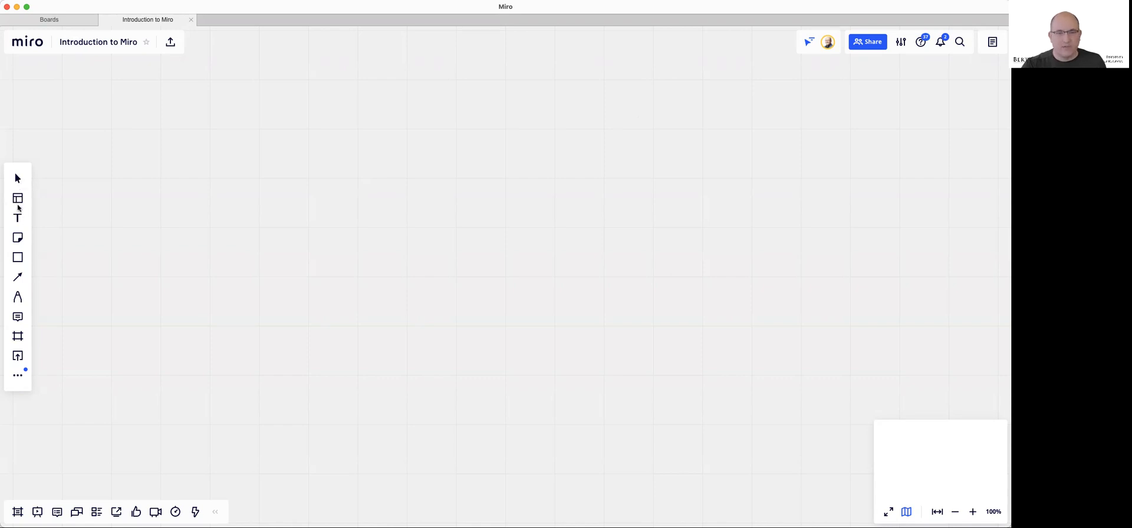
- Browse and close the Templates gallery, then expand the full set of shapes
click(17, 199)
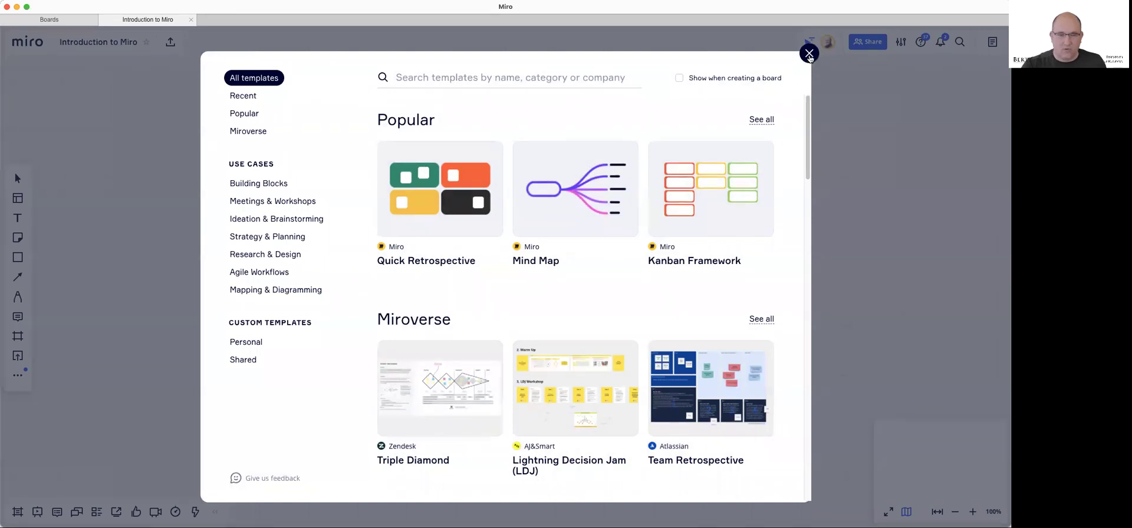
click(808, 55)
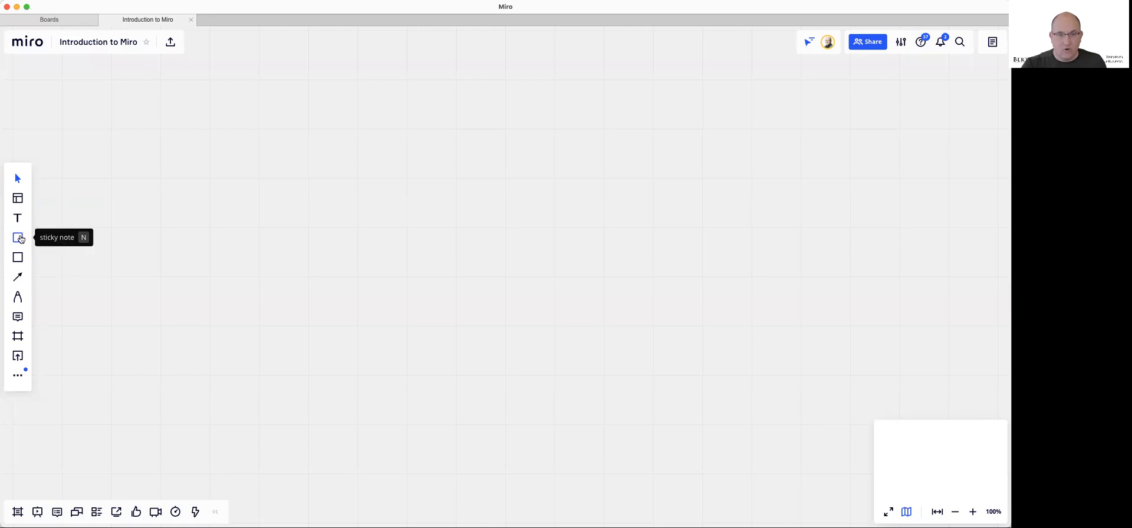
click(18, 260)
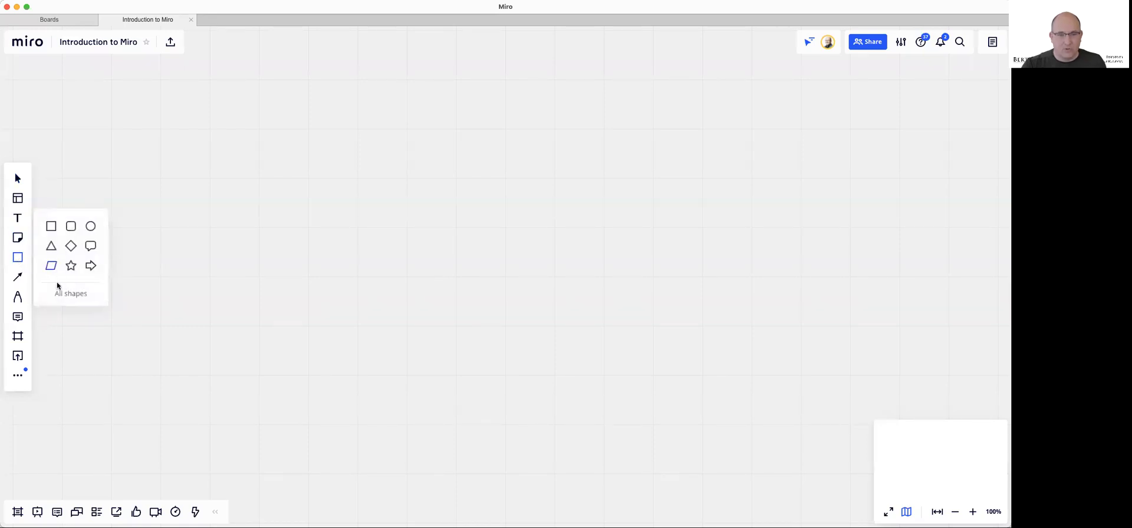
click(69, 294)
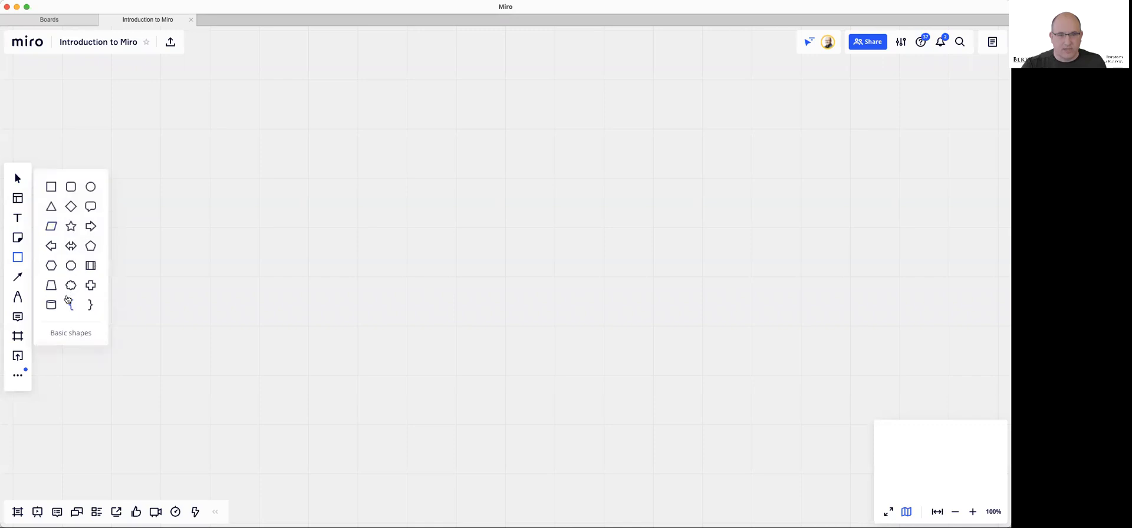
- Search Google images for 'mishkin bicycle' and insert the first photo, IMG_3427.jpg
click(21, 381)
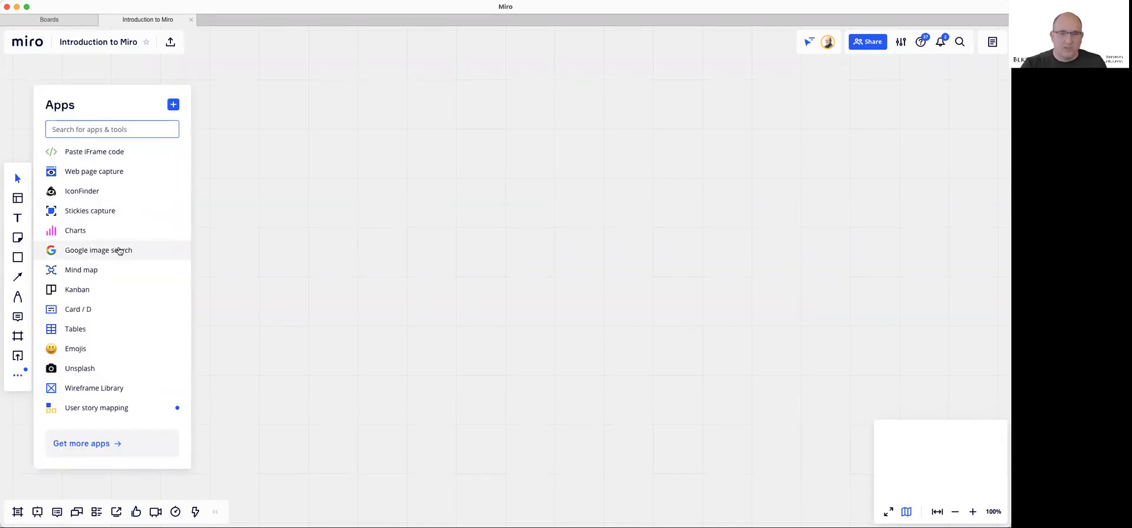
click(120, 251)
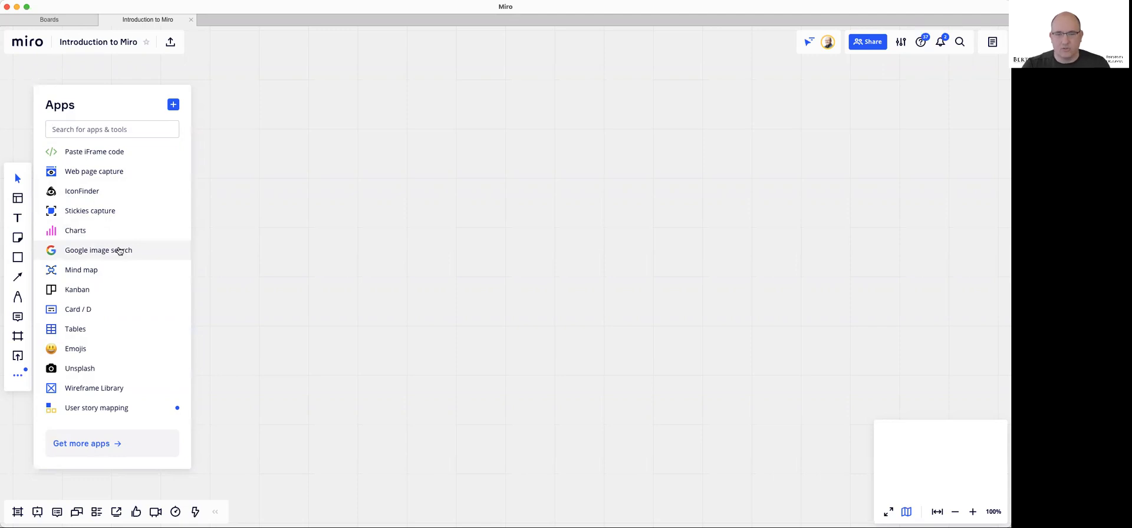
text(mishkin bicycle)
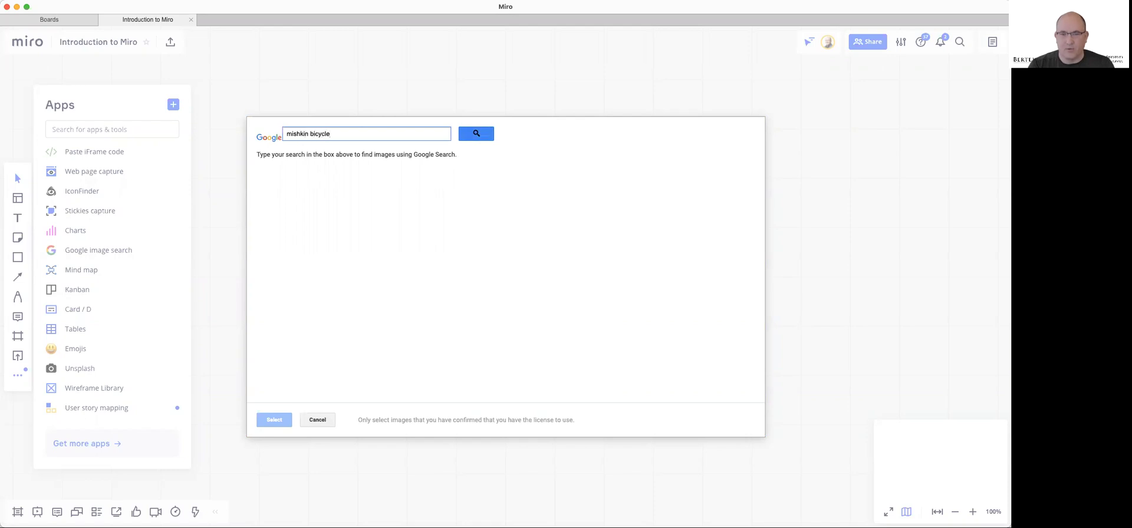
key(Return)
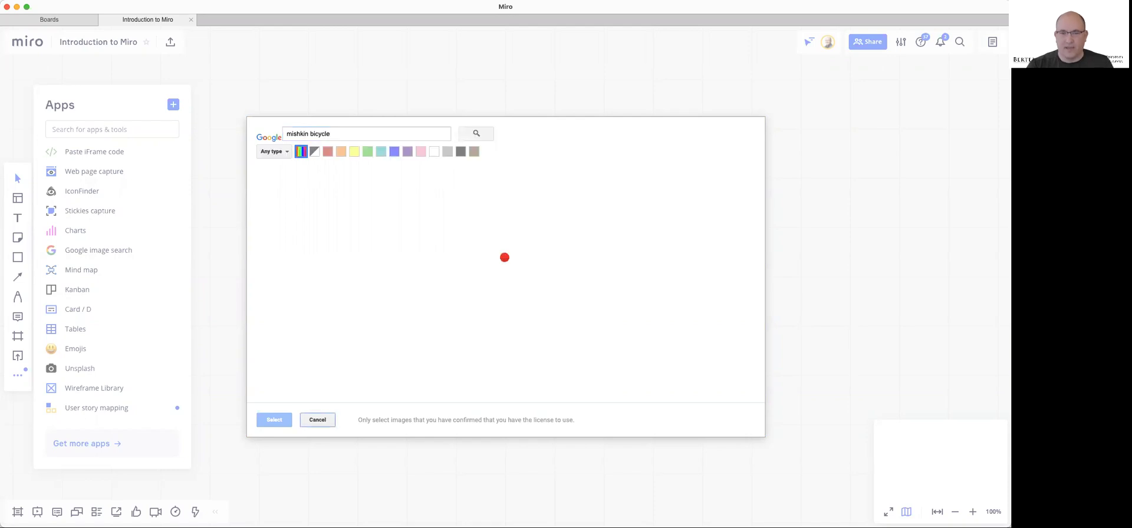
click(281, 219)
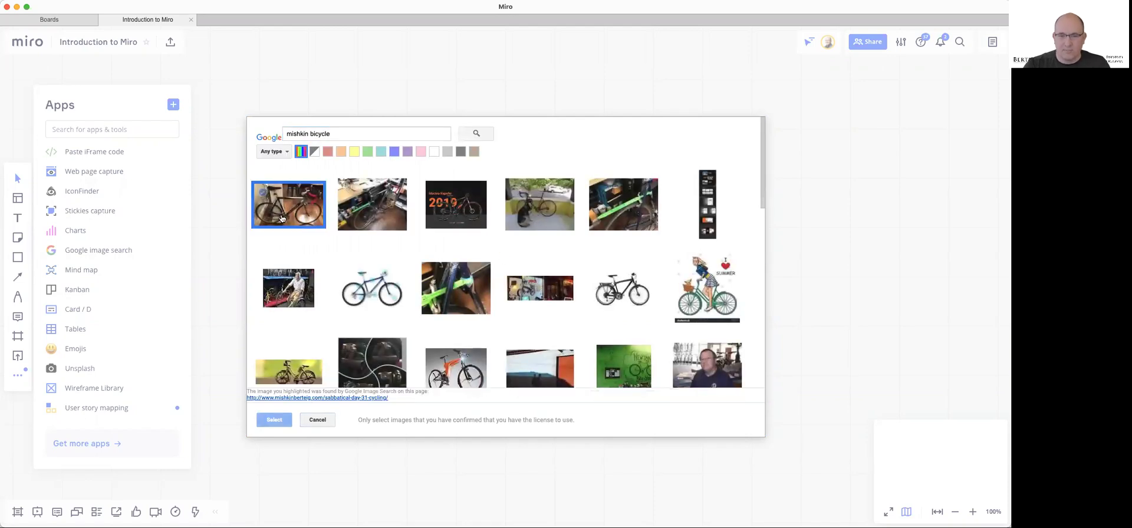
click(274, 420)
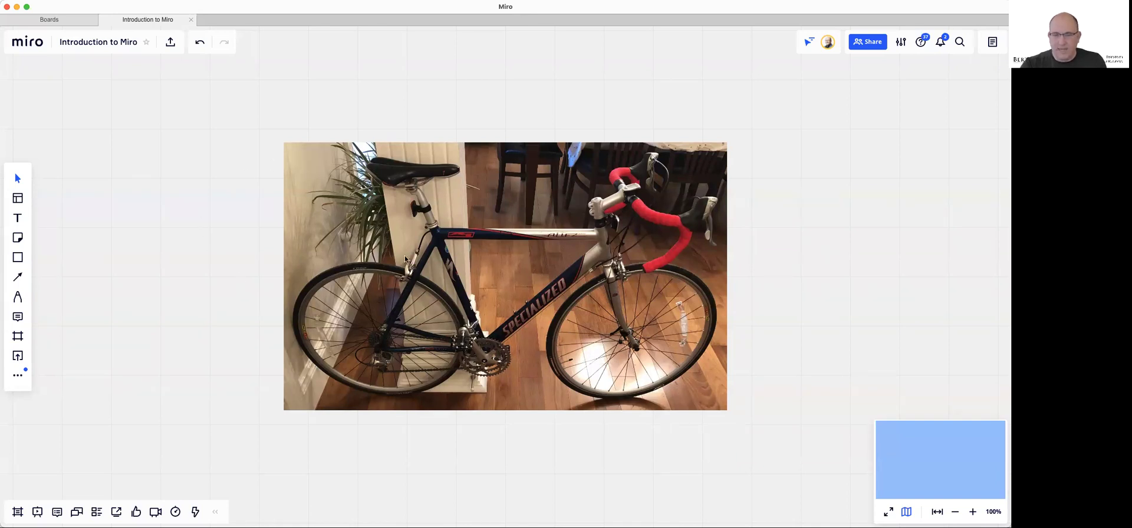
click(531, 198)
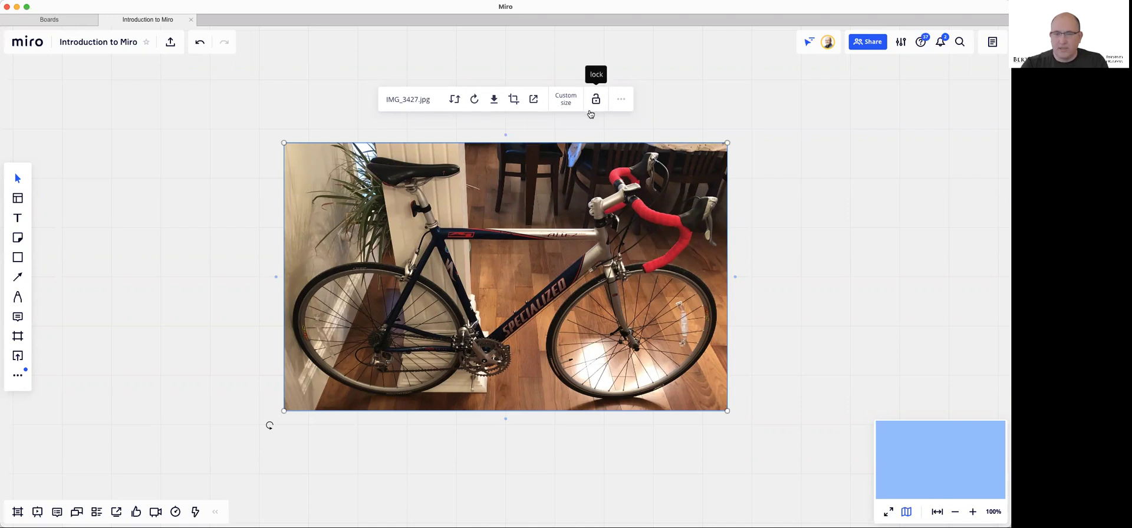
- Crop the bicycle photo down to the front wheel and red handlebars
click(514, 100)
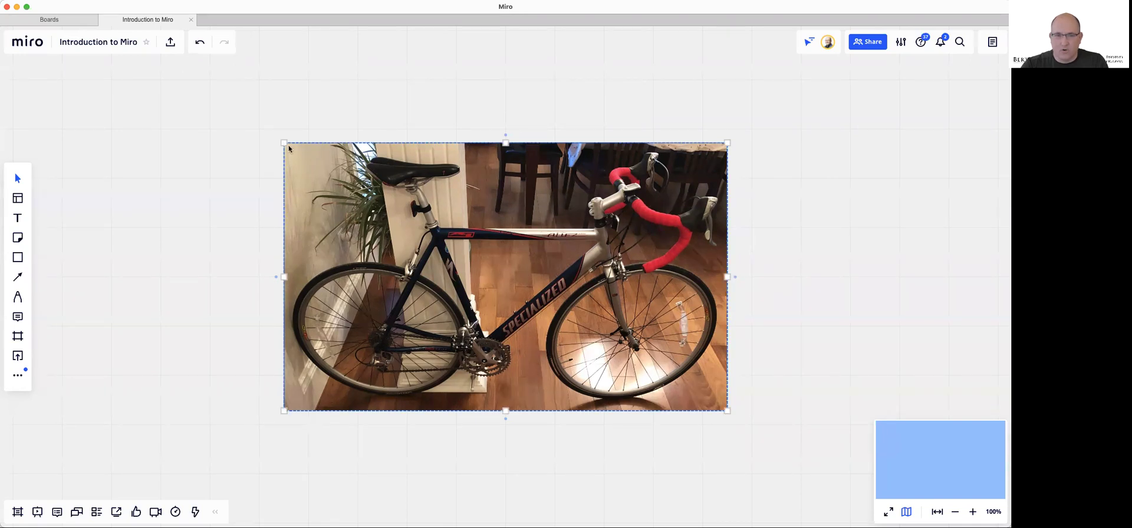
drag(283, 142, 532, 147)
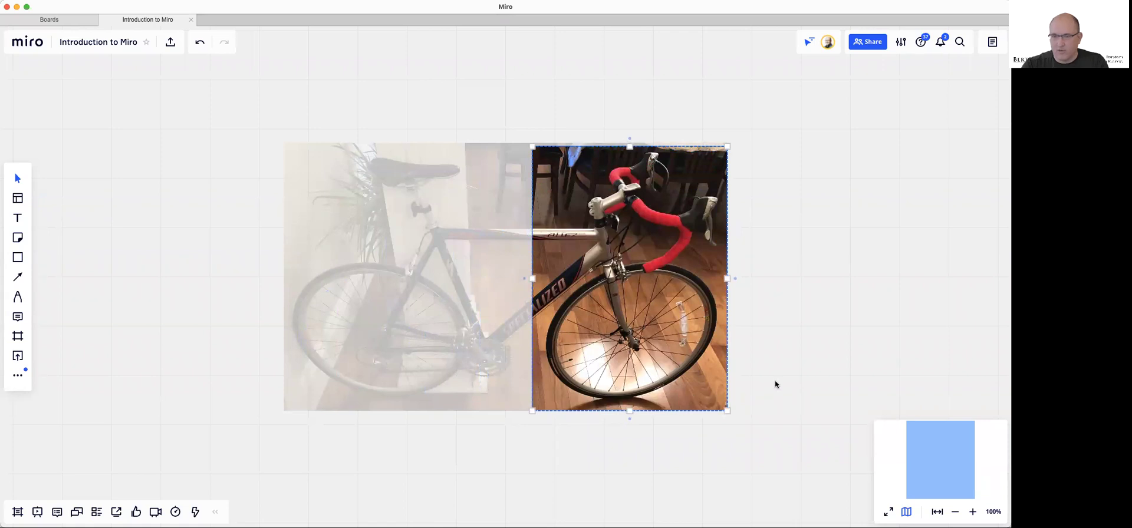
click(840, 342)
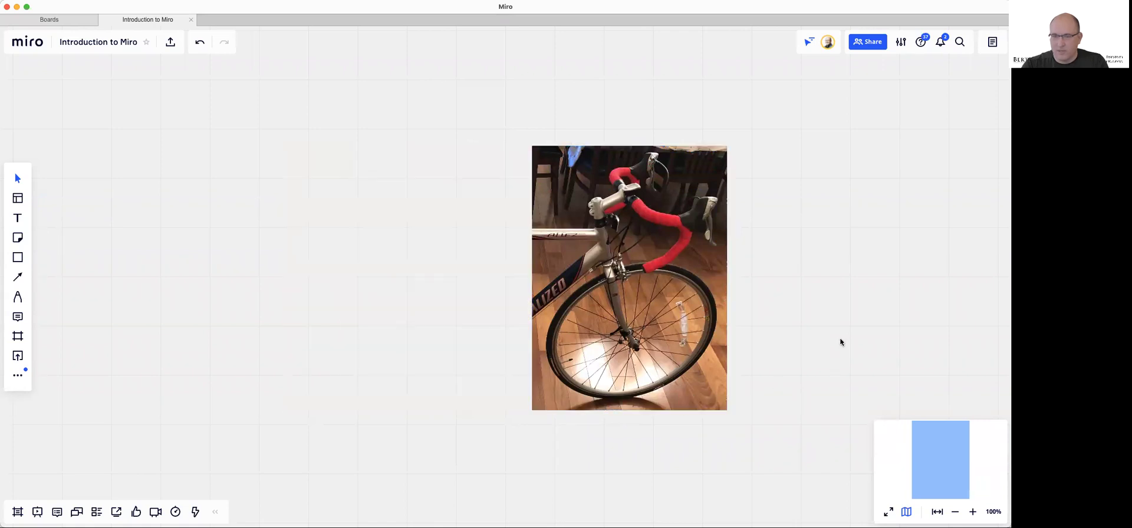
- Add a yellow 'HI!' sticky note and move it left of the bicycle photo
click(19, 239)
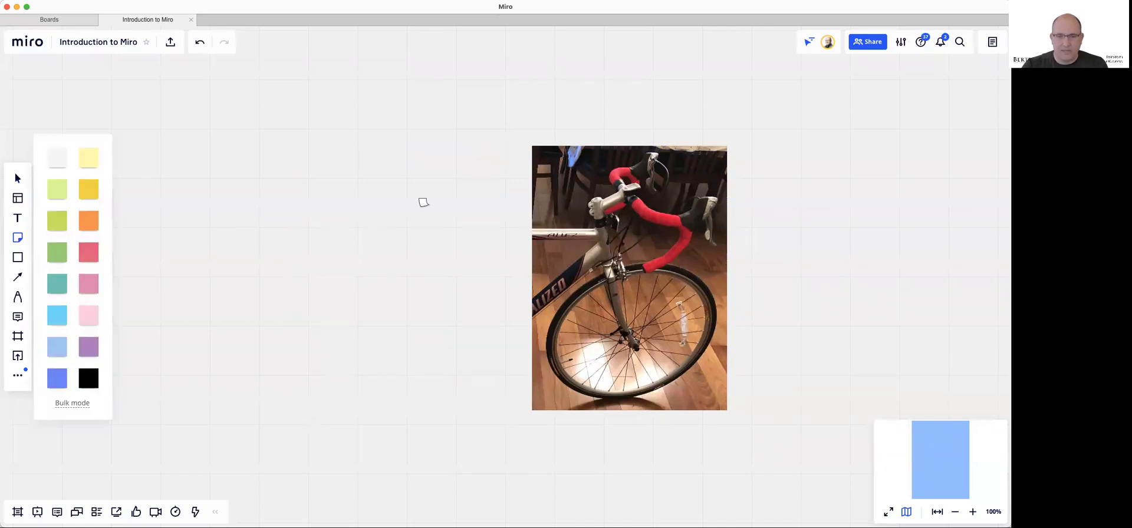
click(84, 158)
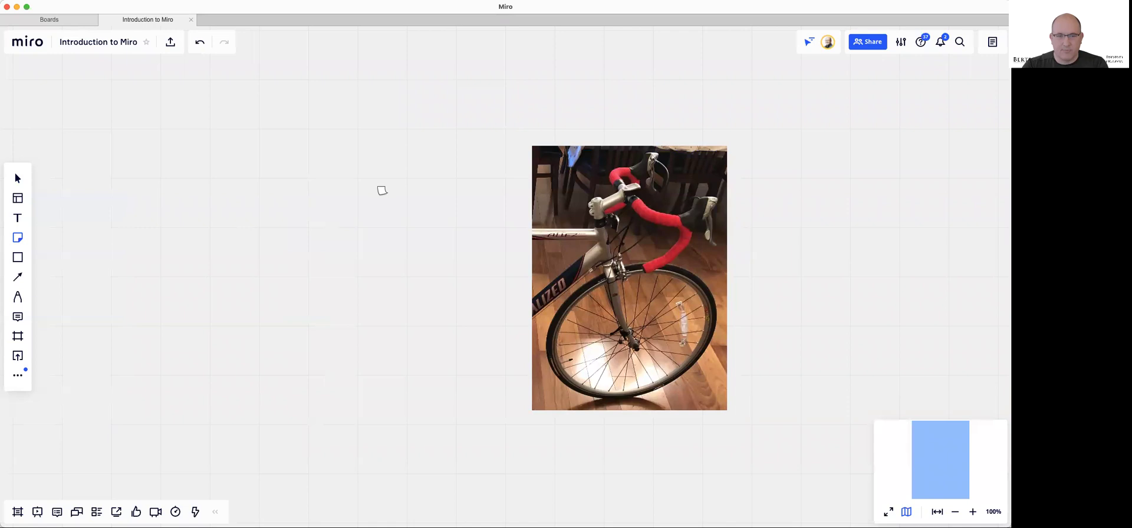
click(529, 197)
text(HI!)
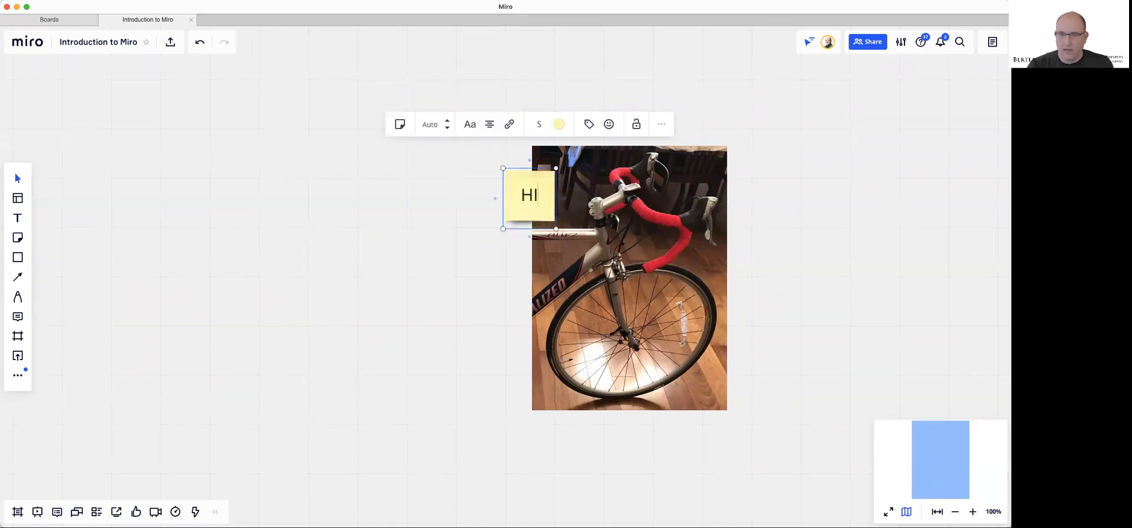
click(454, 313)
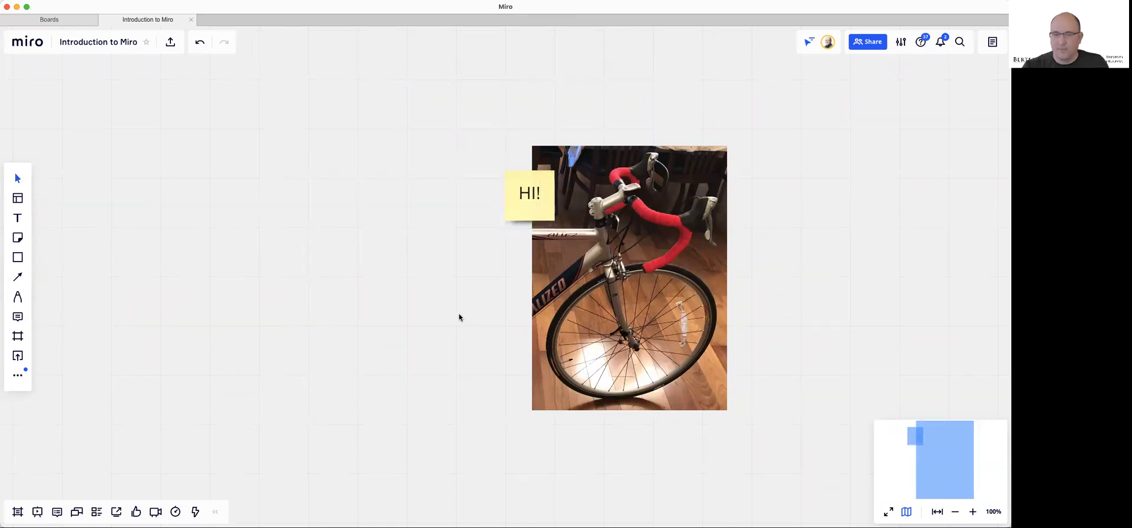
drag(529, 212, 441, 219)
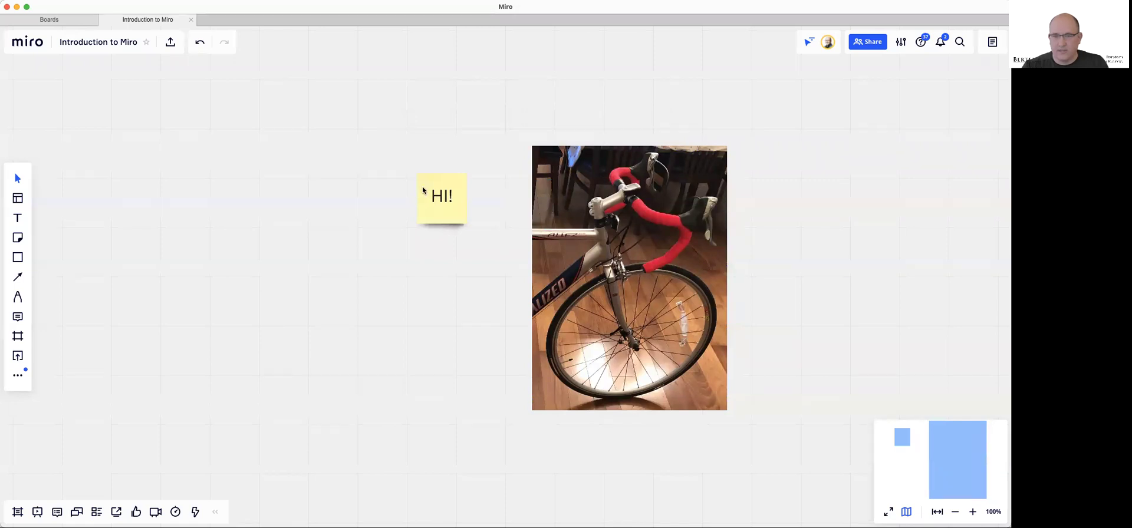
click(19, 258)
- Draw a rectangle below the HI! note and fill it pale yellow
click(51, 189)
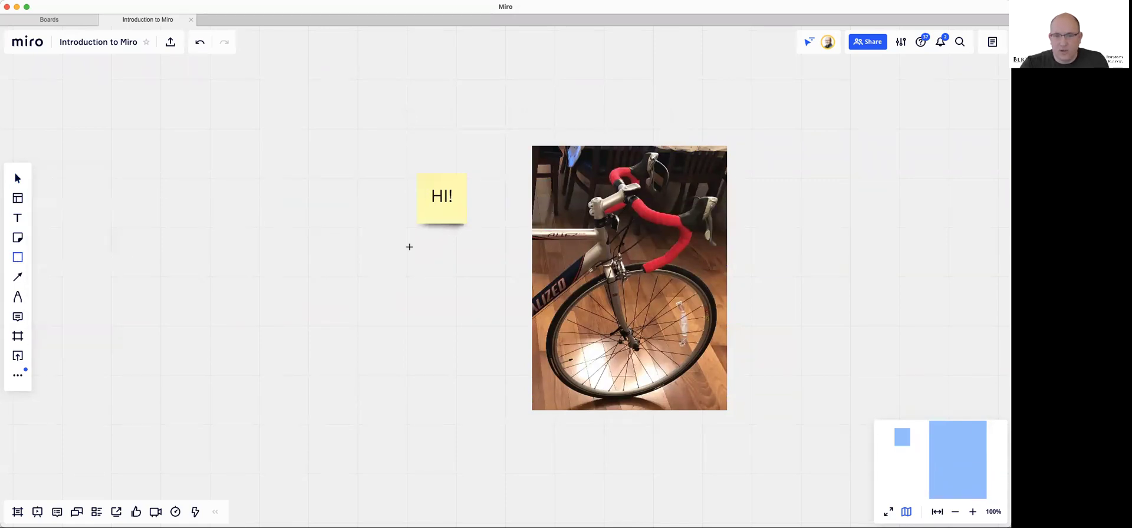
drag(423, 242, 481, 298)
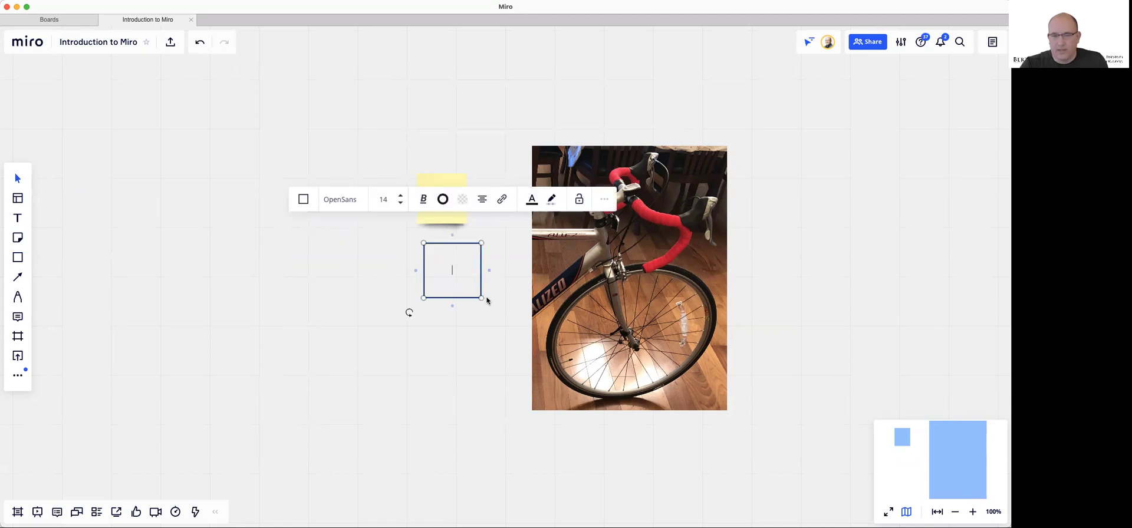
click(462, 200)
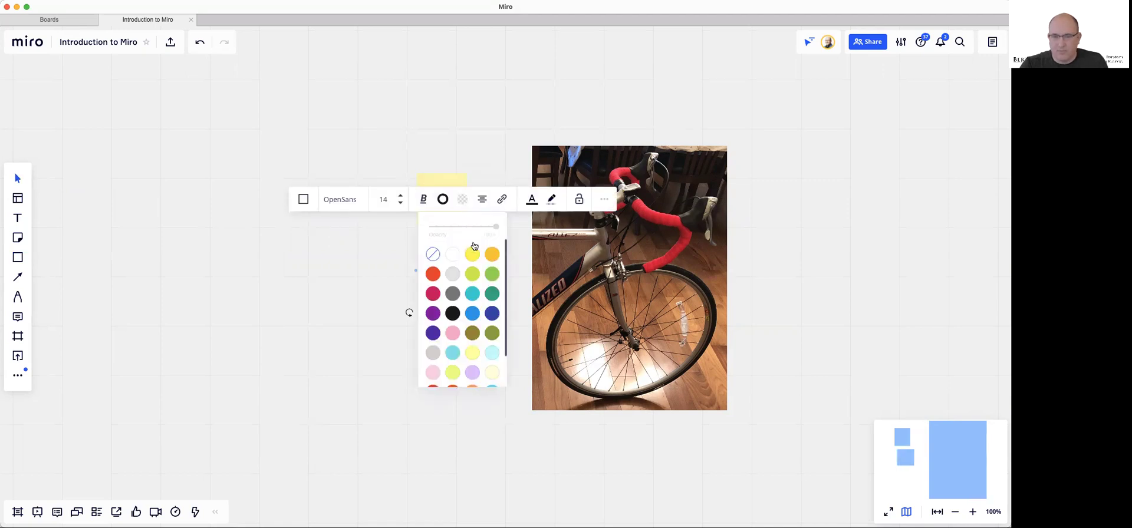
click(477, 356)
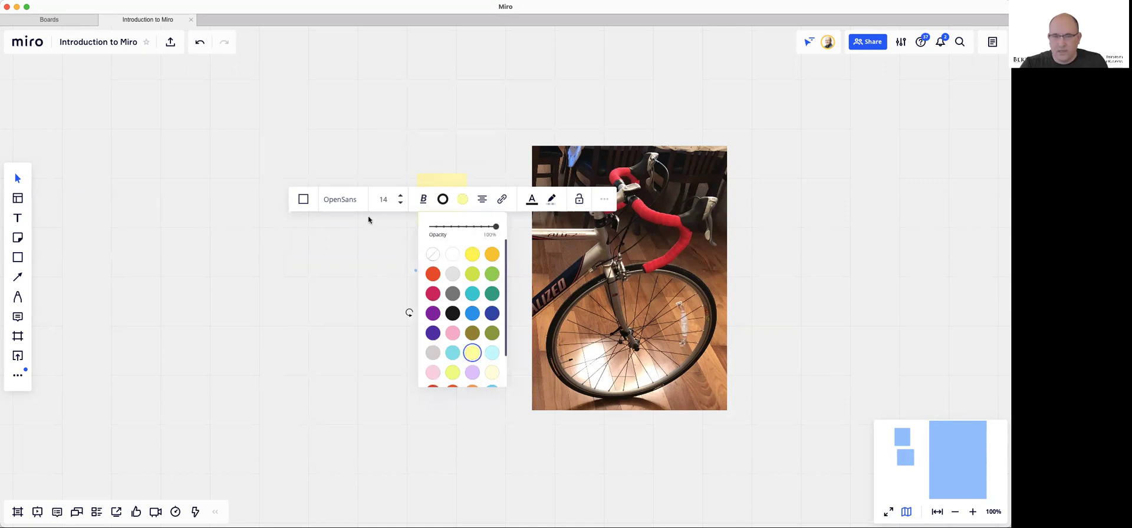
- Make the square's border minimum and transparent, then move it onto the bike's middle
click(443, 199)
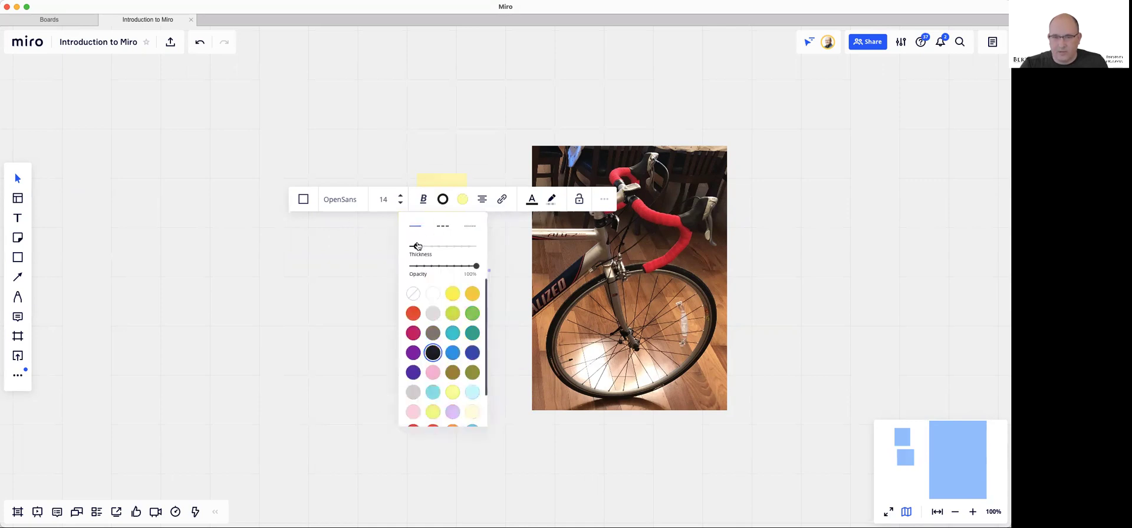
drag(416, 246, 755, 124)
click(411, 302)
click(384, 300)
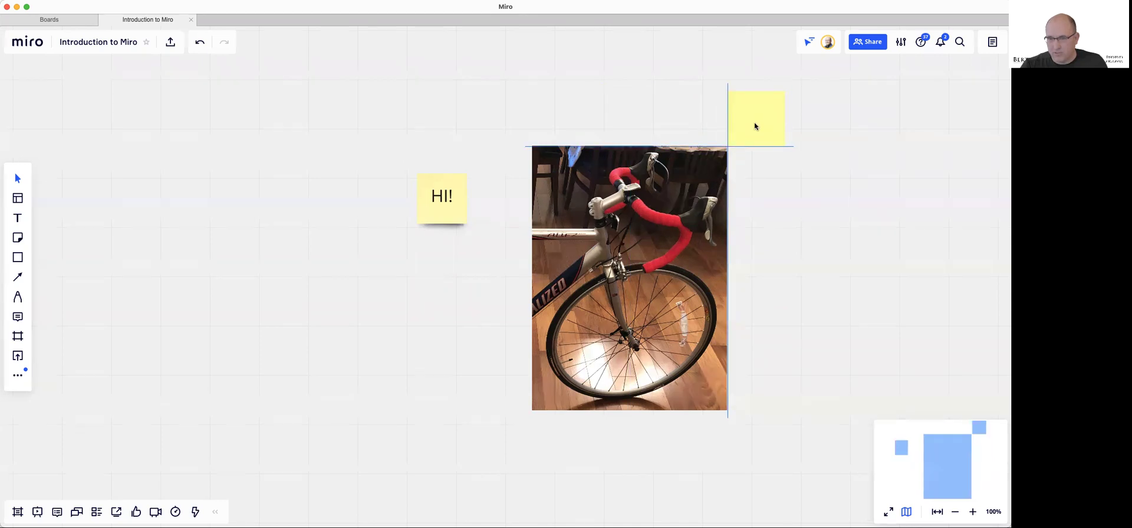
drag(755, 125, 627, 284)
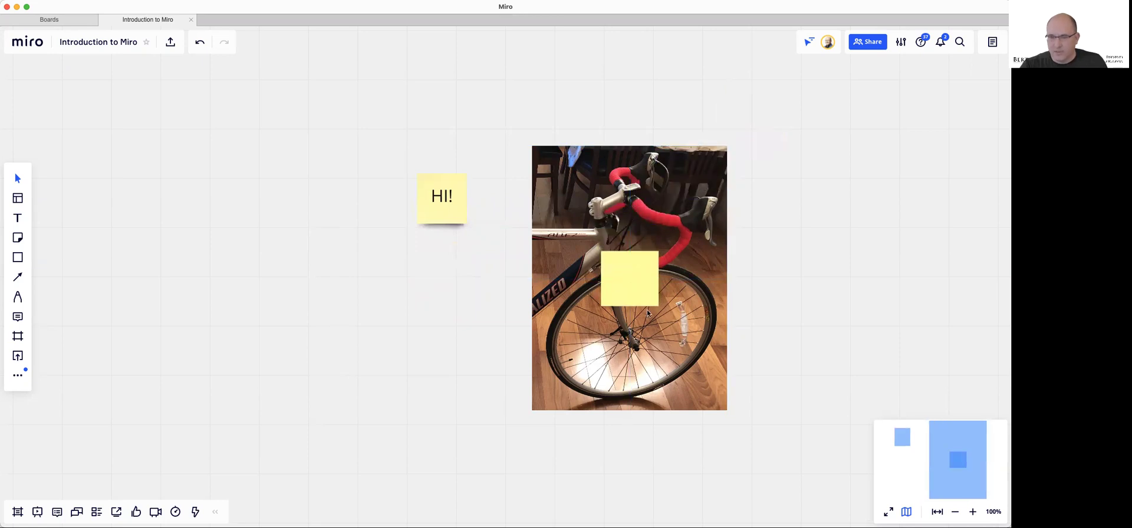
click(641, 285)
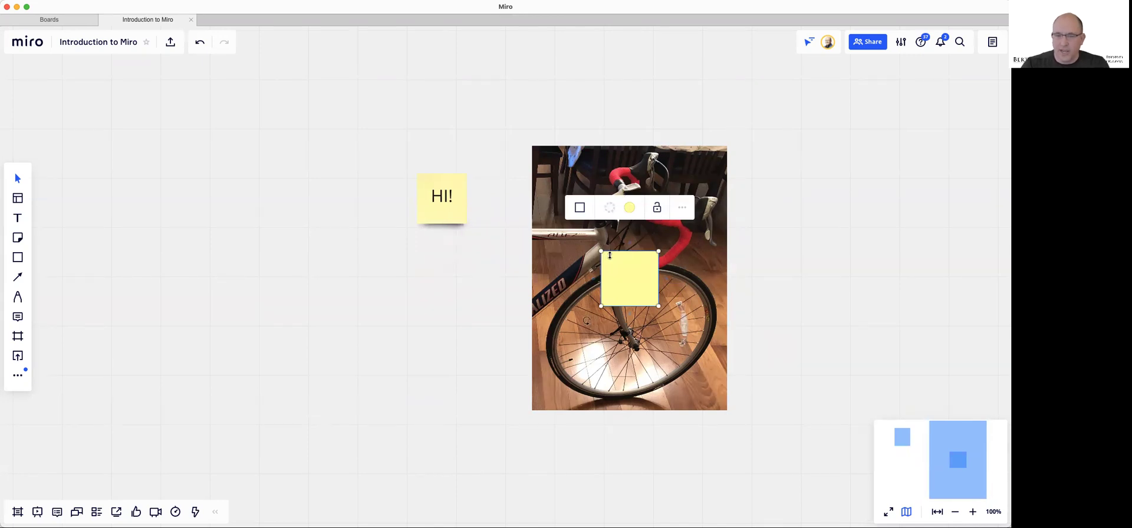
- Convert the yellow square into a sticky note reading 'HI AGAIN'
click(580, 209)
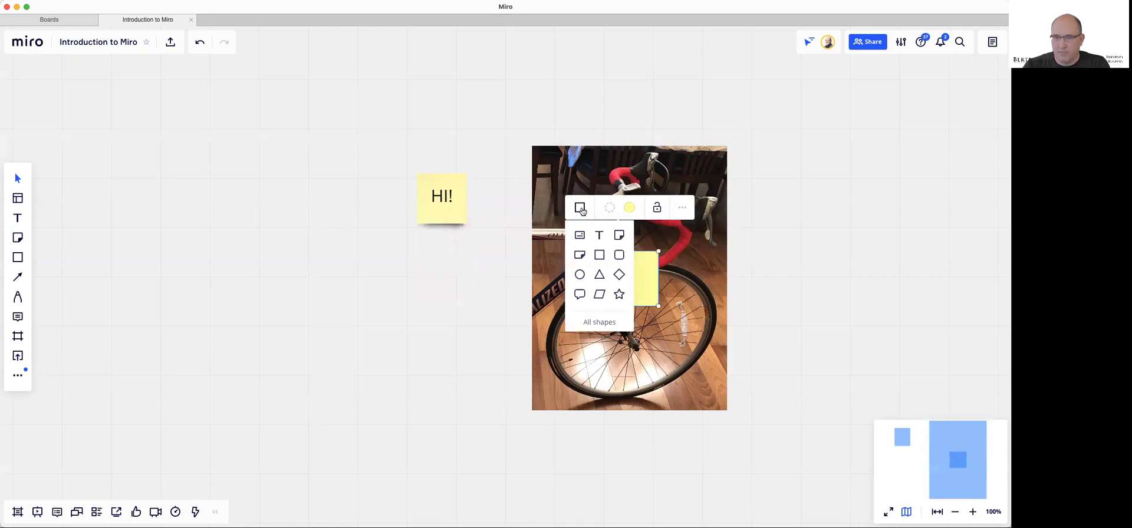
click(619, 236)
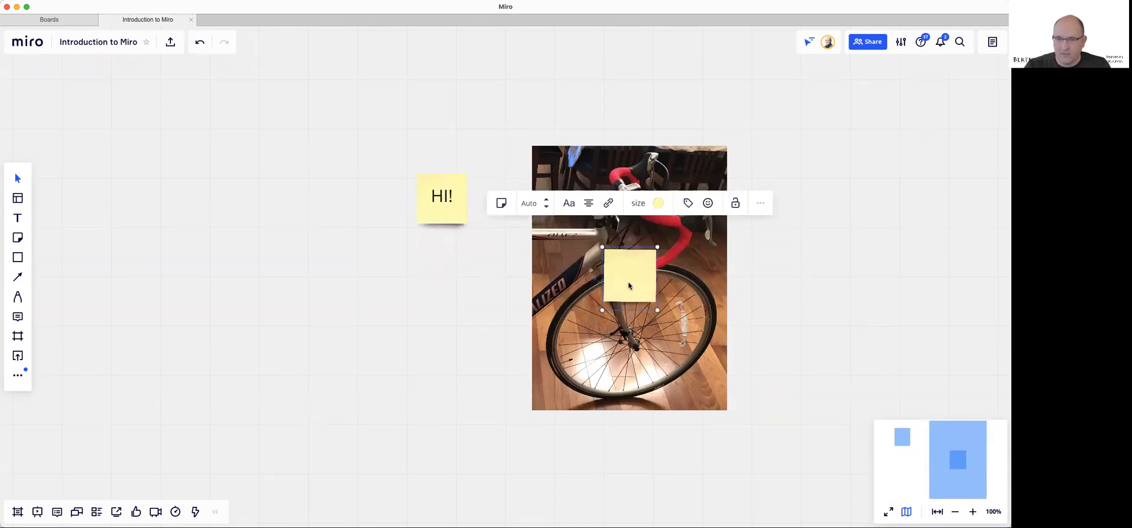
text(HI AGAIN)
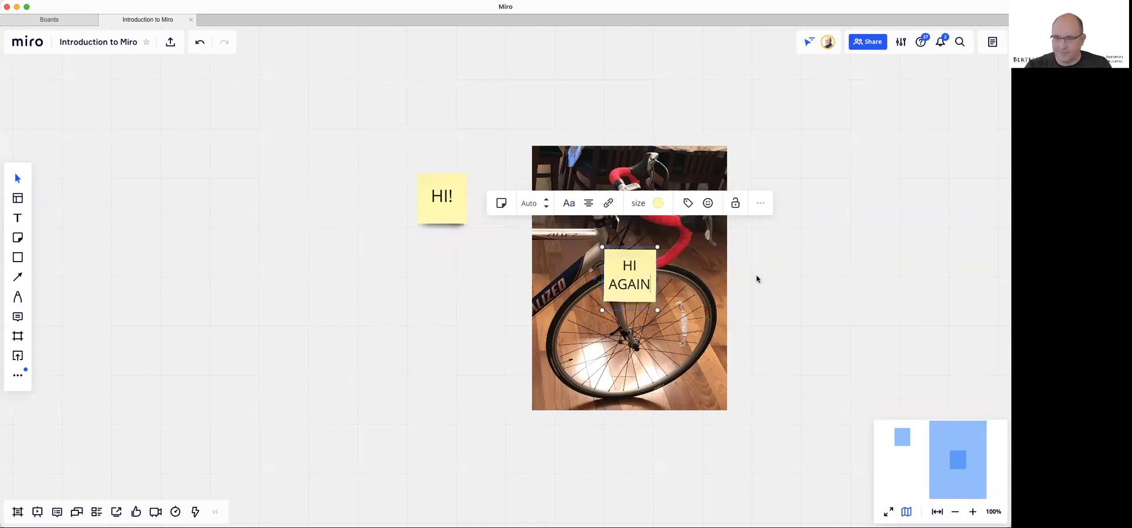
key(Escape)
key(p)
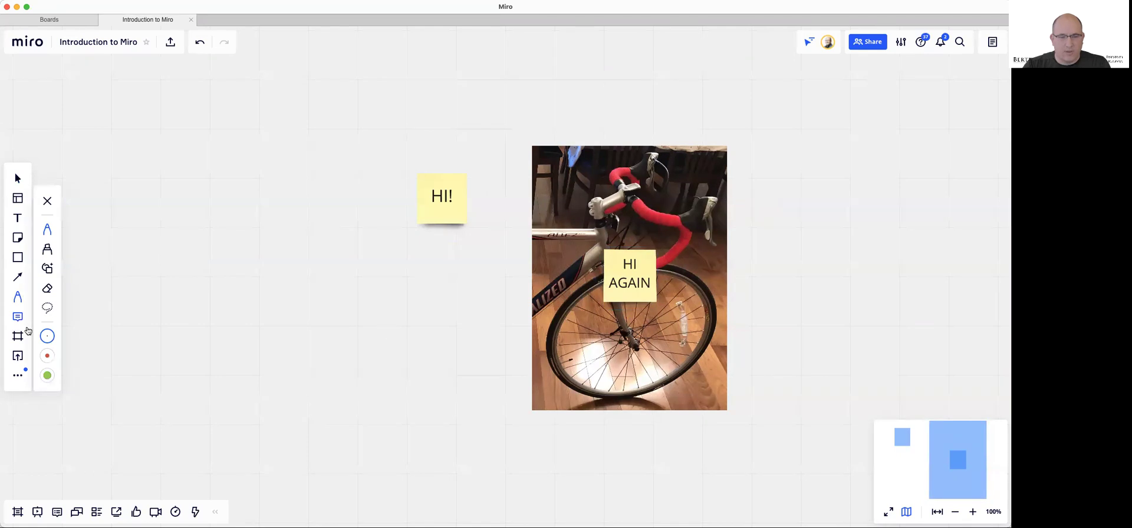
- Draw a blue freehand loop around the bike photo and a green line across it
click(50, 357)
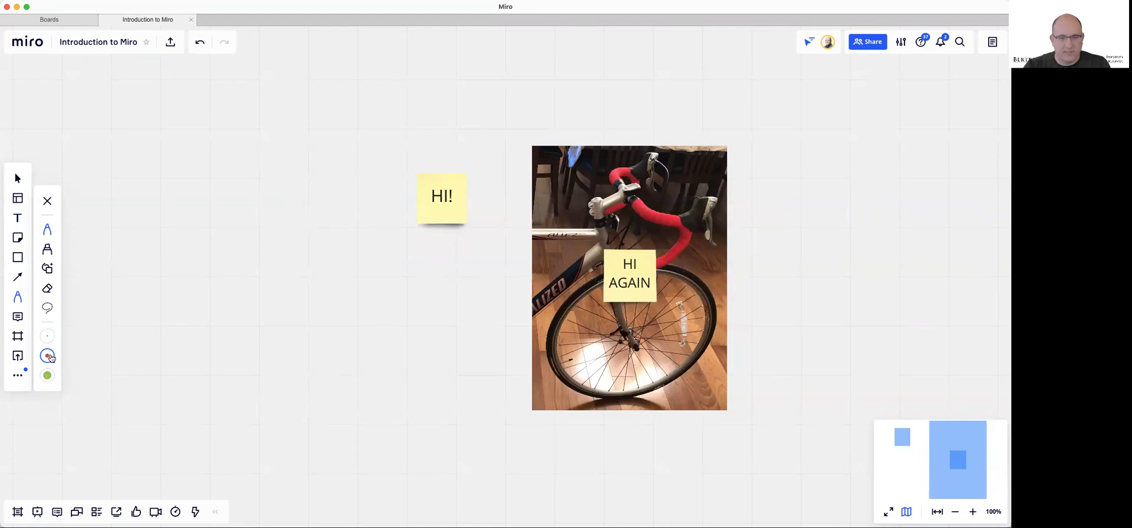
click(49, 359)
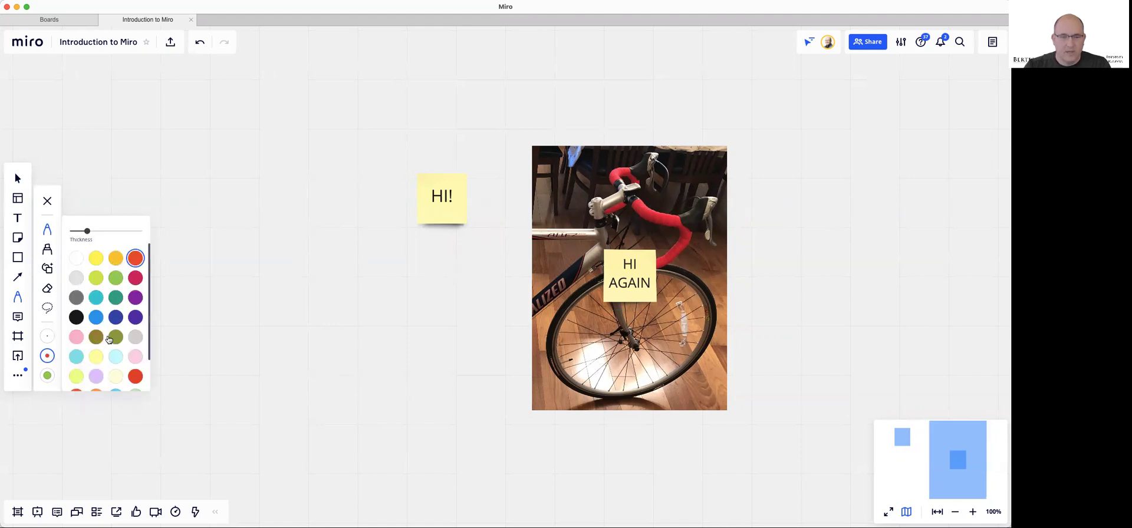
click(96, 318)
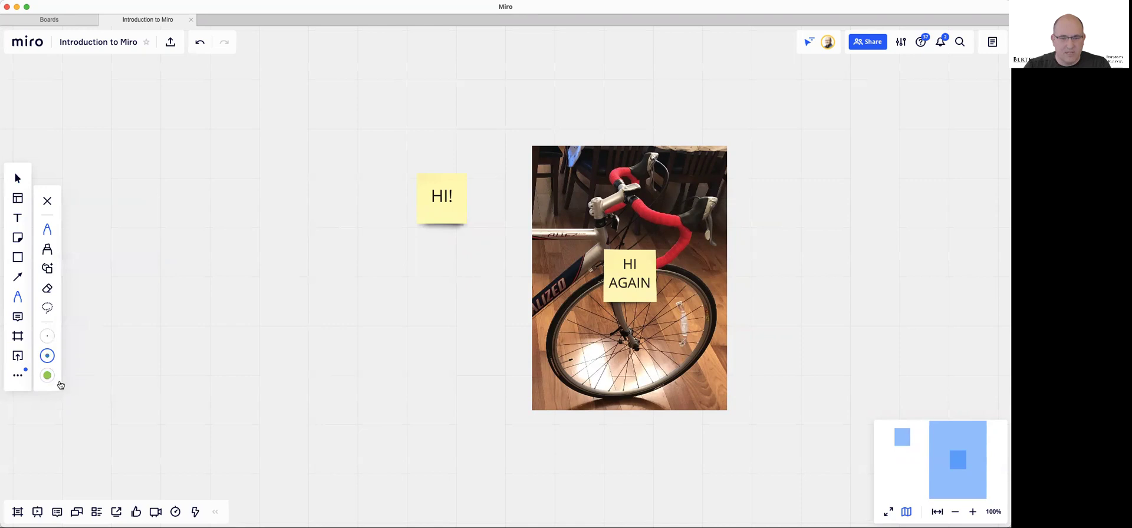
mouse_move(482, 327)
mouse_down()
mouse_move(476, 294)
mouse_move(508, 323)
mouse_move(448, 277)
mouse_move(500, 236)
mouse_move(520, 103)
mouse_move(702, 96)
mouse_move(753, 246)
mouse_move(760, 436)
mouse_move(607, 458)
mouse_move(475, 437)
mouse_move(500, 373)
mouse_up()
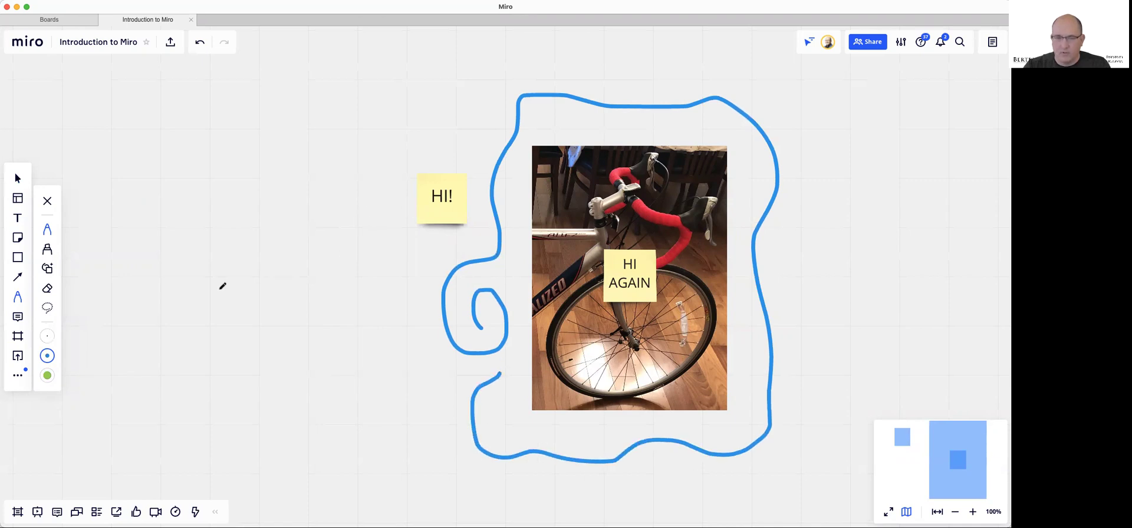
click(49, 378)
drag(428, 383, 803, 342)
- Handwrite 'Hi!' with the thinnest pen above the notes
click(47, 336)
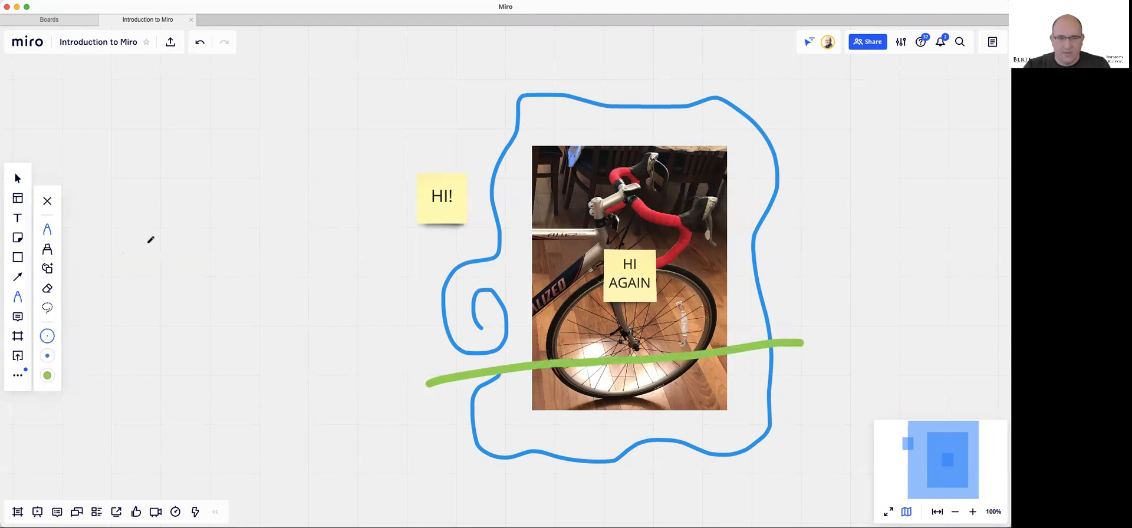
mouse_move(334, 126)
mouse_down()
mouse_move(340, 155)
mouse_move(356, 138)
mouse_move(356, 155)
mouse_move(386, 148)
mouse_up()
click(386, 156)
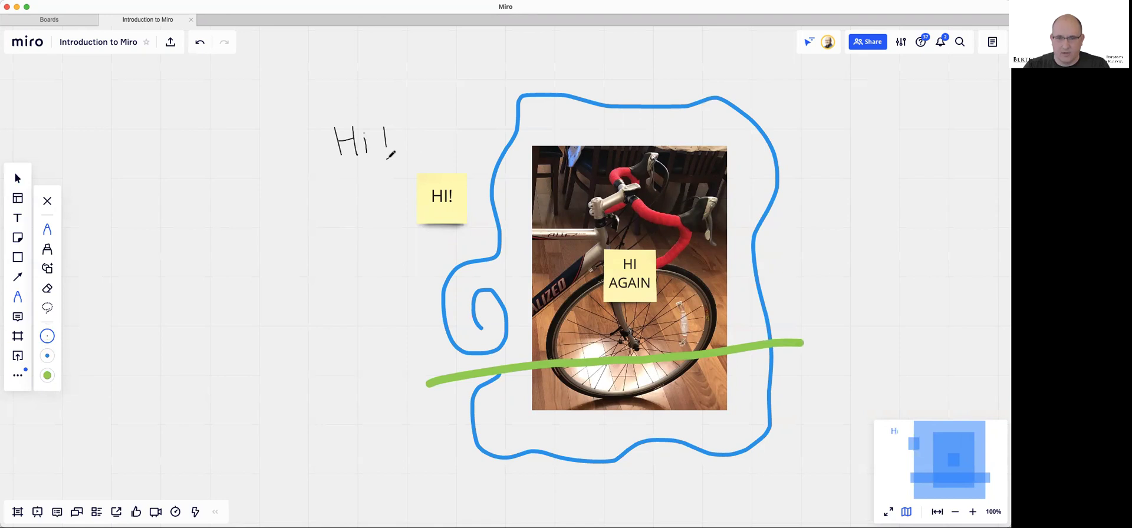
- Draw a connector arrow from HI! to HI AGAIN, then drag both notes left of the photo
click(20, 281)
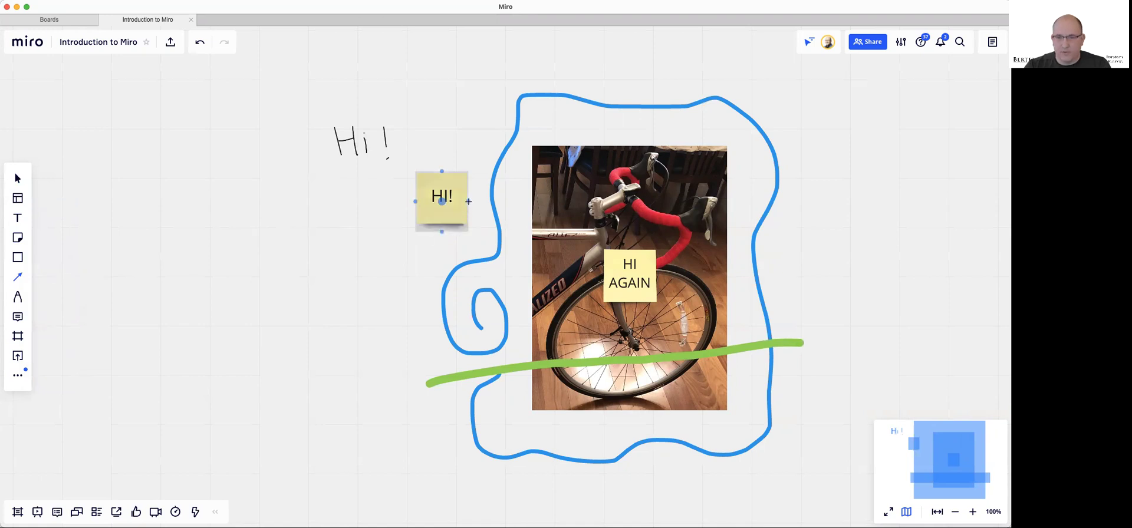
drag(468, 202, 603, 278)
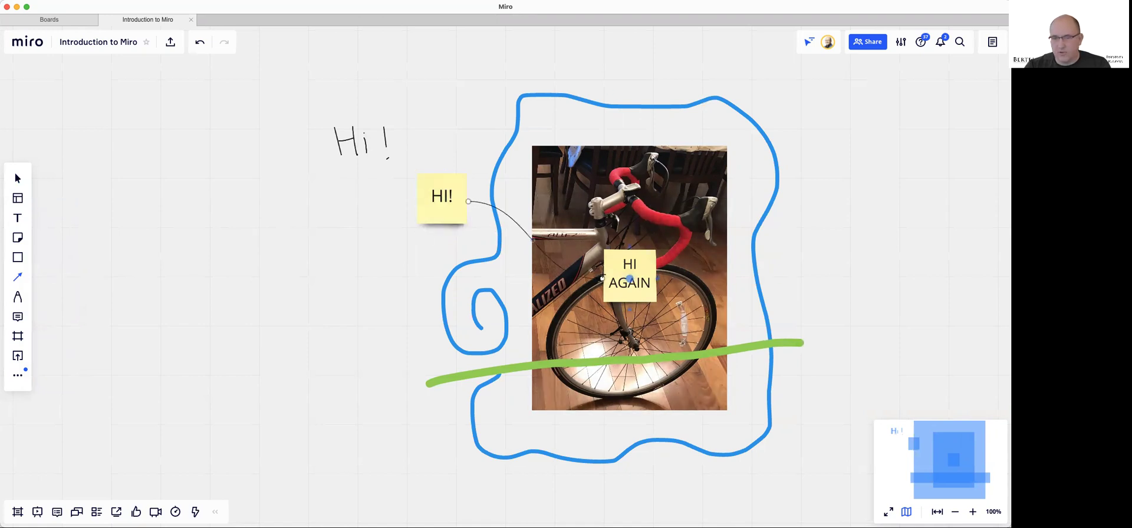
click(393, 312)
drag(629, 294, 391, 367)
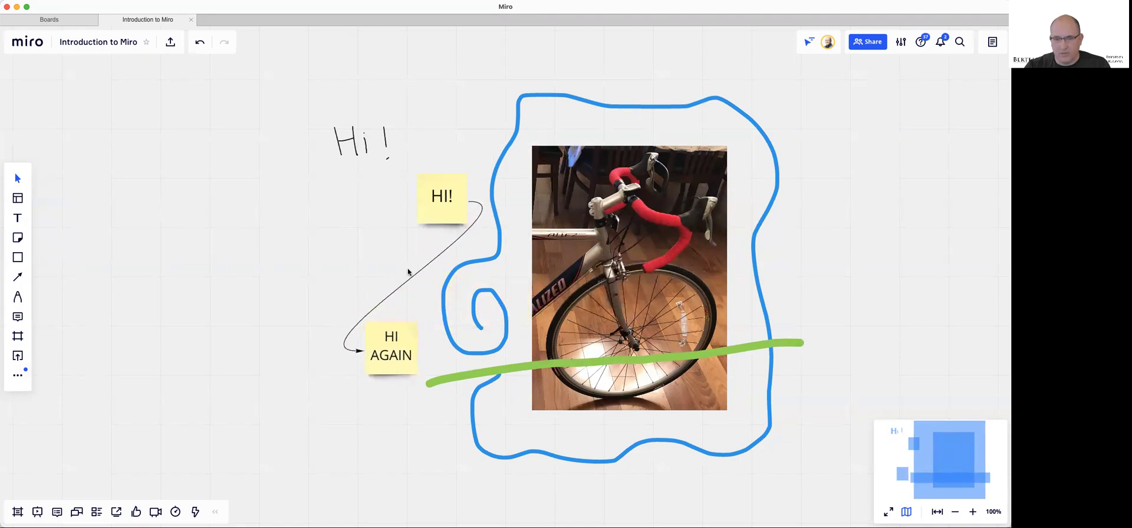
drag(436, 224, 331, 240)
drag(145, 158, 138, 193)
- Add a 'Hello there' text box below the handwritten Hi! and enlarge its font
click(17, 218)
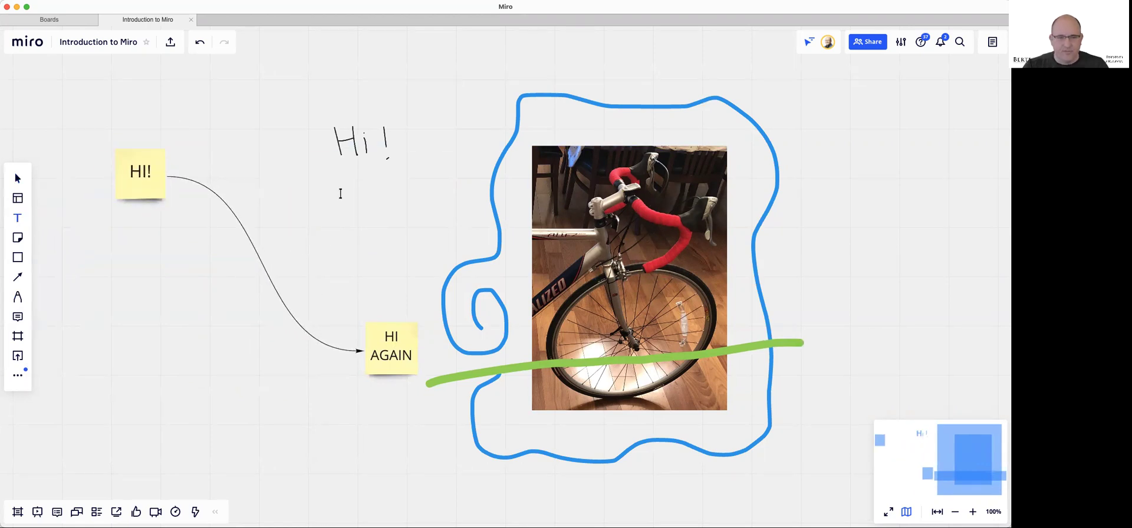
click(308, 206)
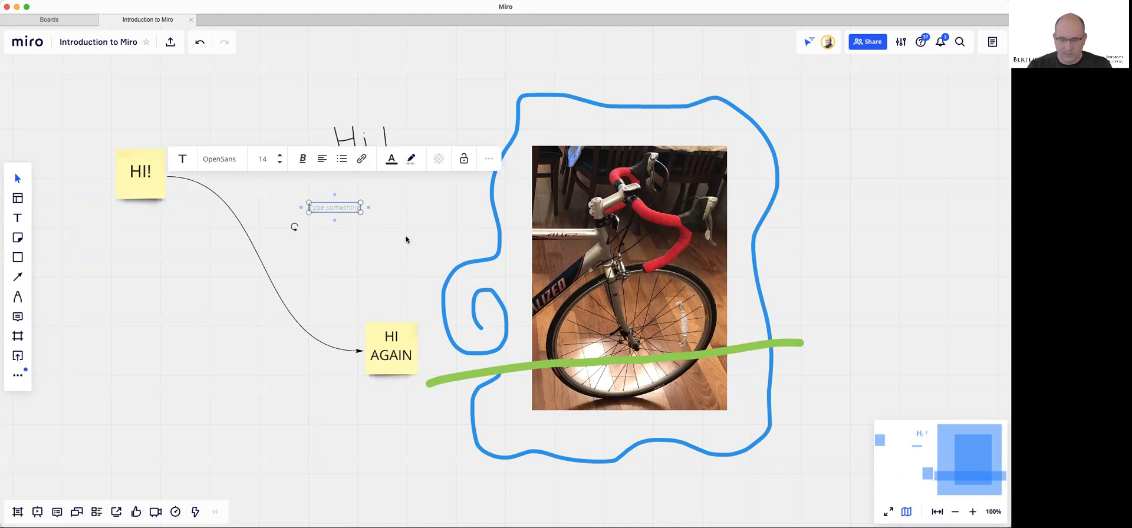
text(Hello there!)
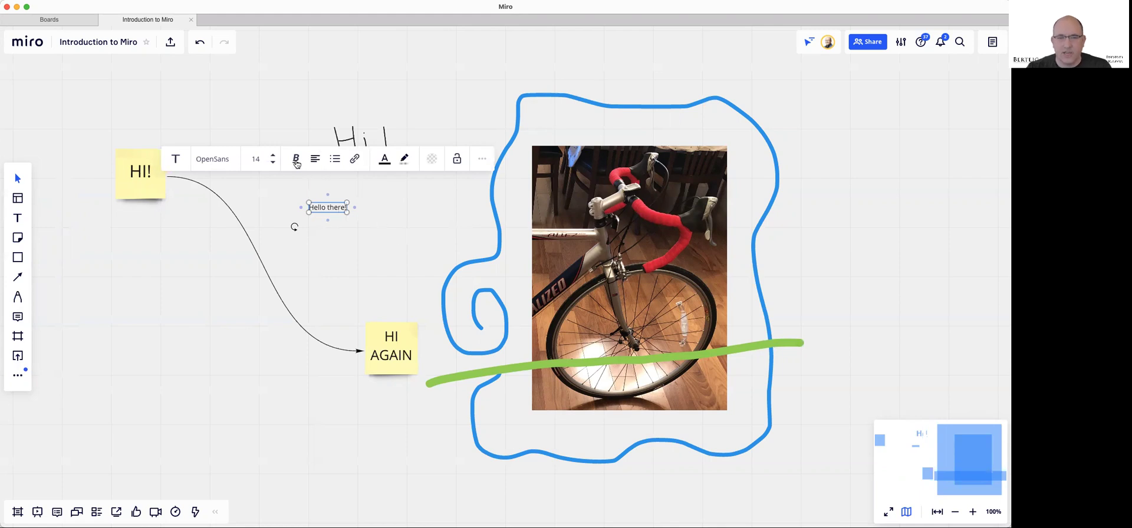
click(273, 155)
click(273, 155)
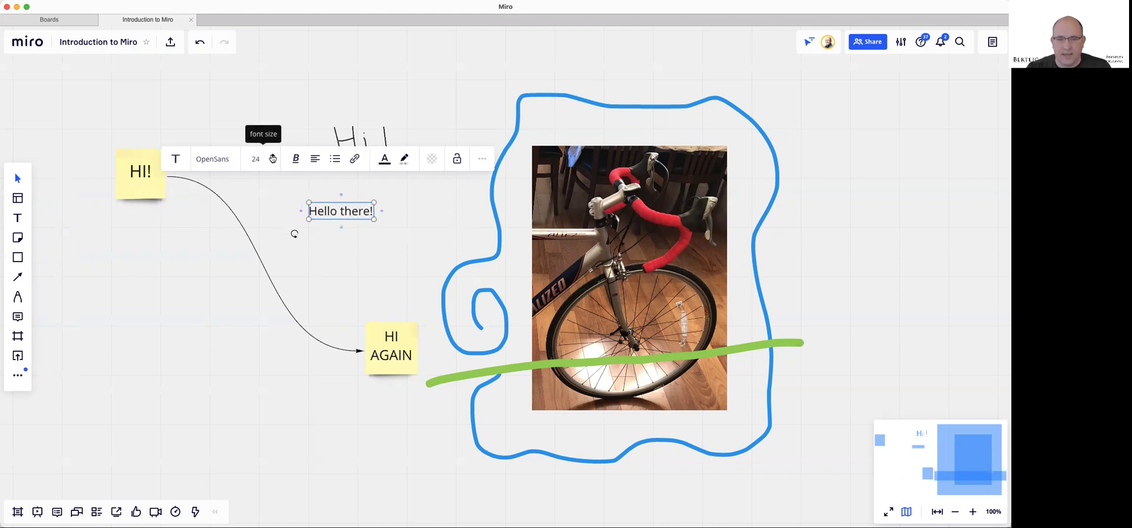
click(272, 155)
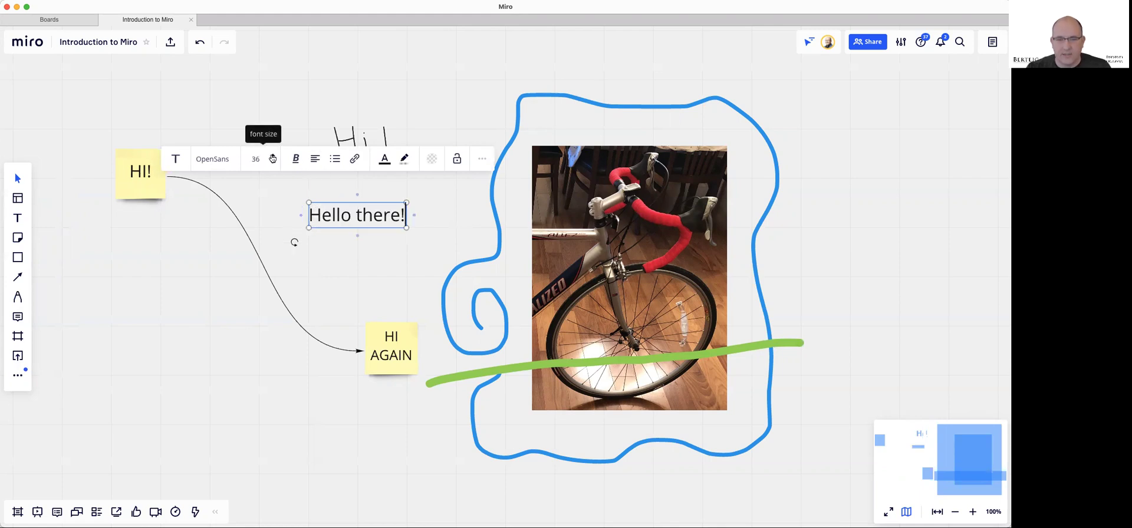
- Change the text font to Gravitas One, then to Roboto
click(206, 163)
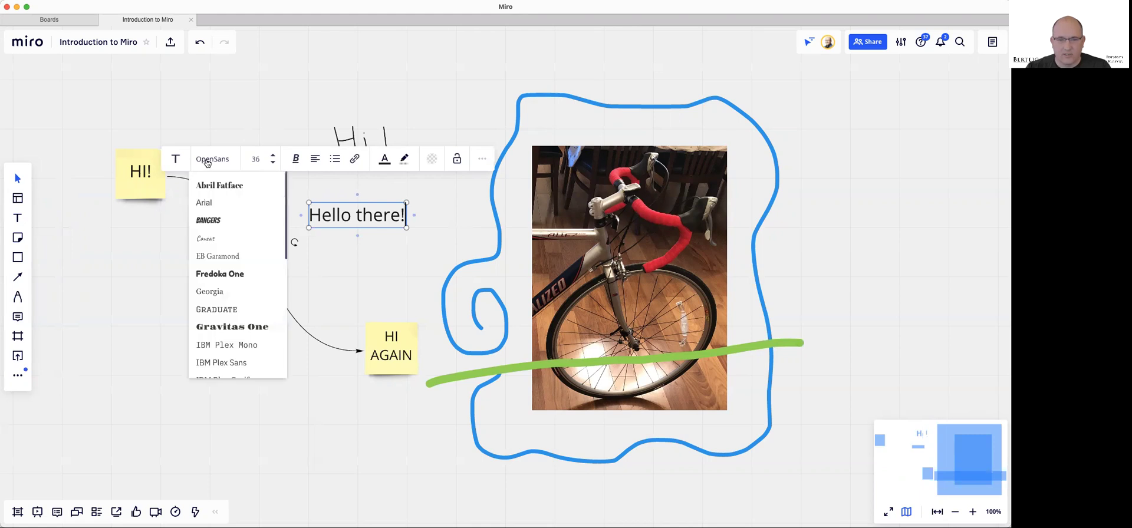
click(251, 327)
click(273, 159)
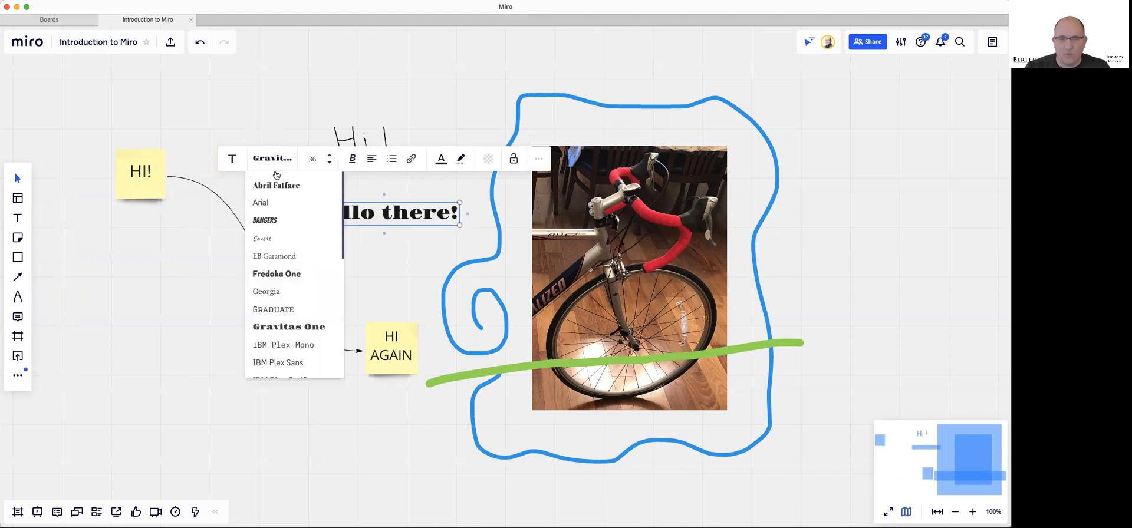
scroll(277, 274, down, 5)
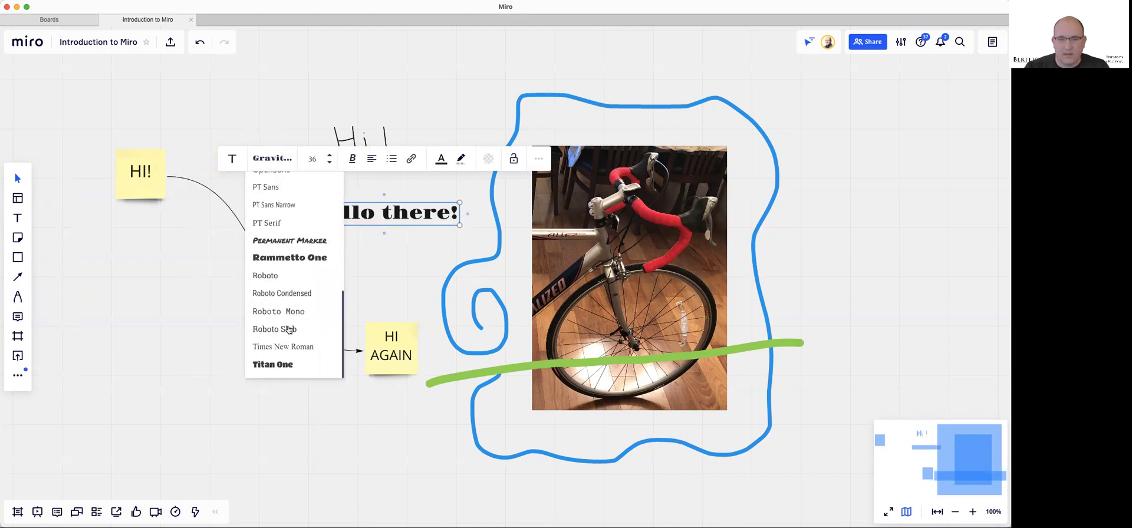
click(272, 276)
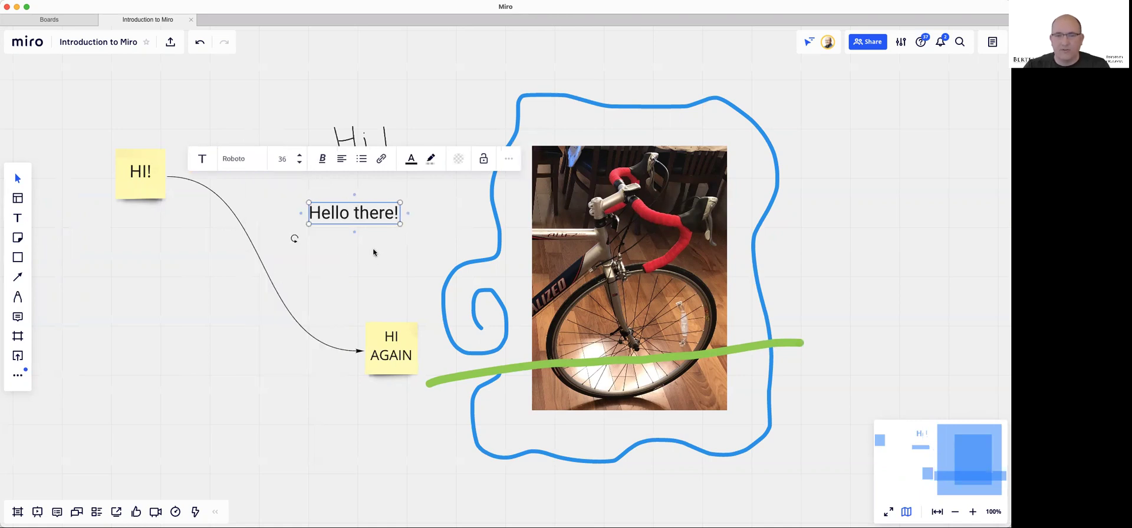
- Give the text box a black background fill and yellow text colour
click(459, 160)
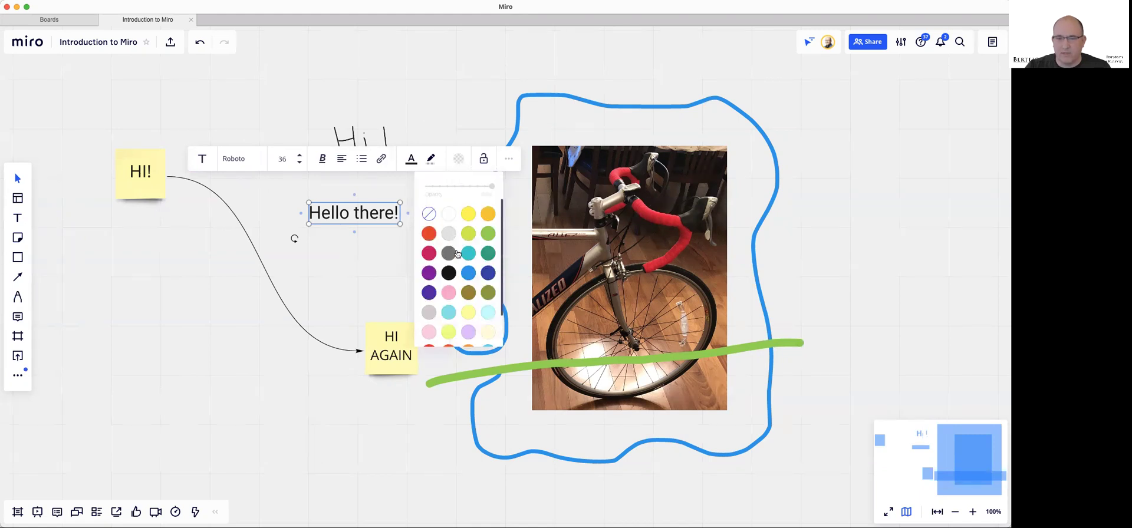
click(449, 273)
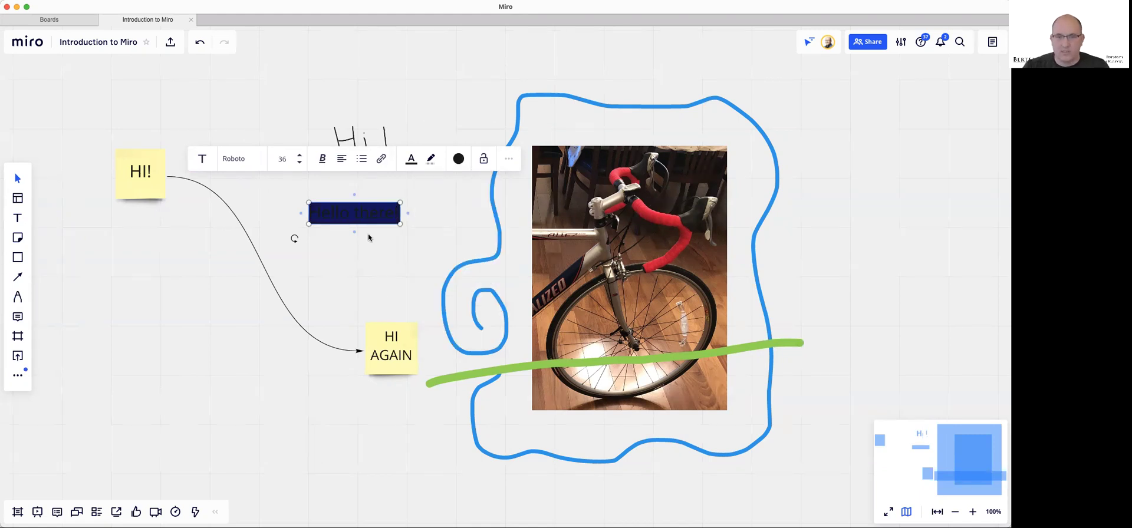
click(411, 160)
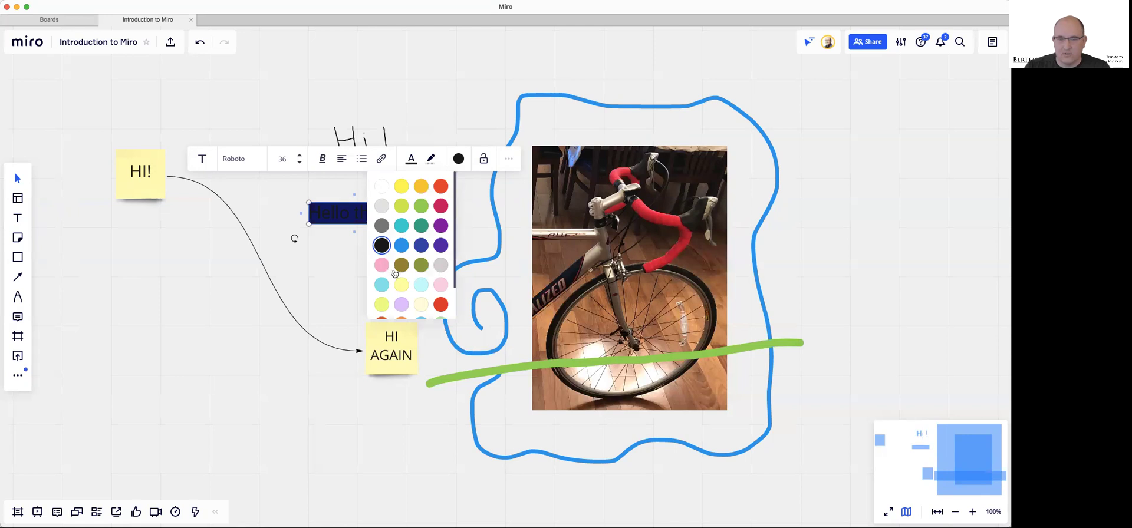
click(383, 300)
click(360, 276)
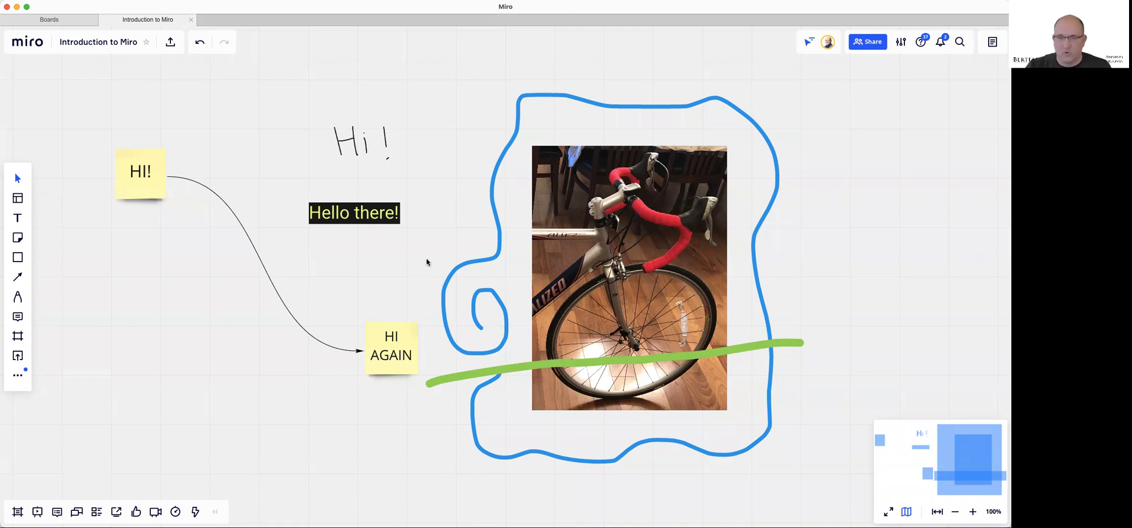
scroll(427, 261, down, 5)
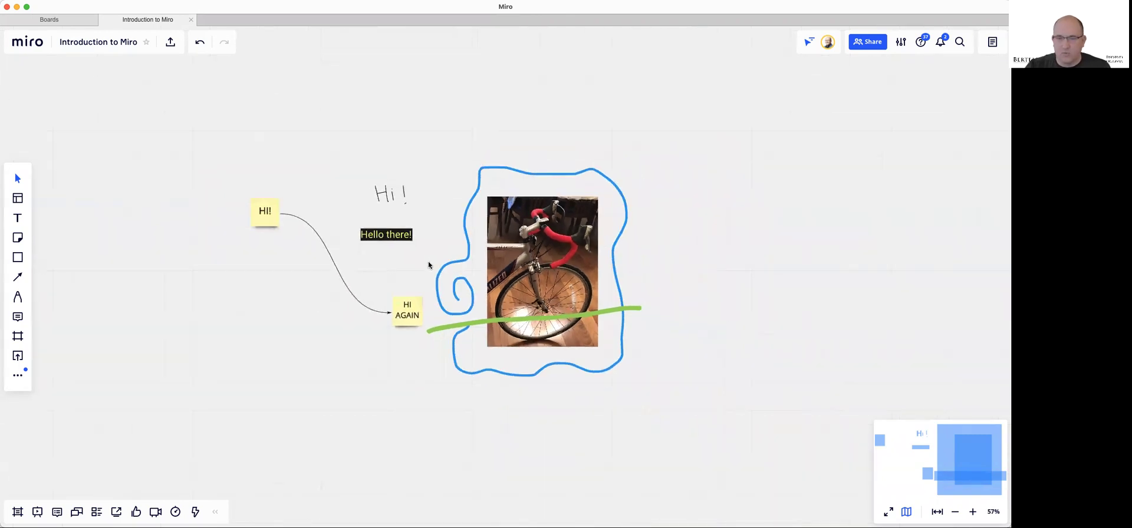
scroll(428, 263, up, 4)
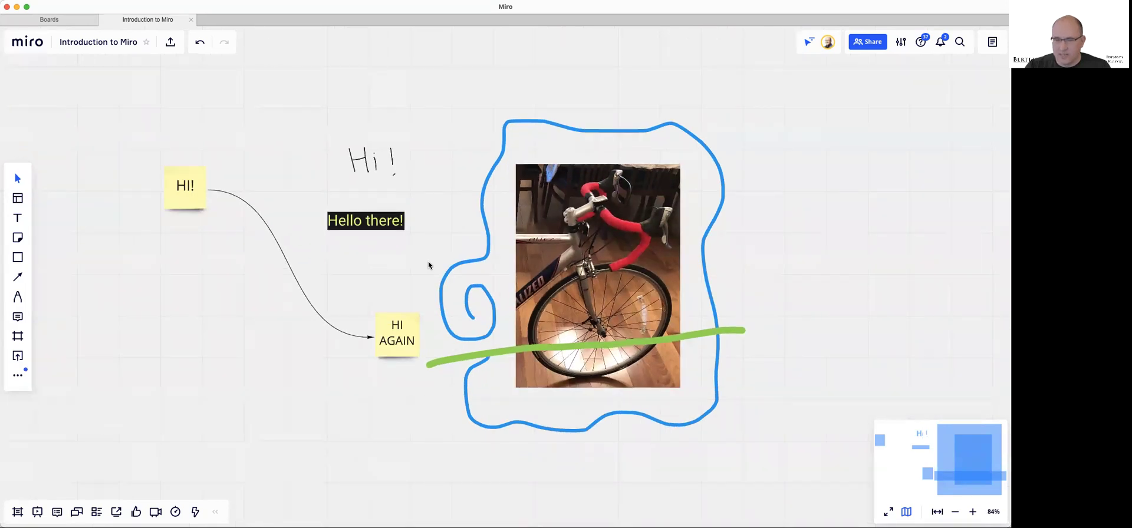
scroll(428, 264, up, 8)
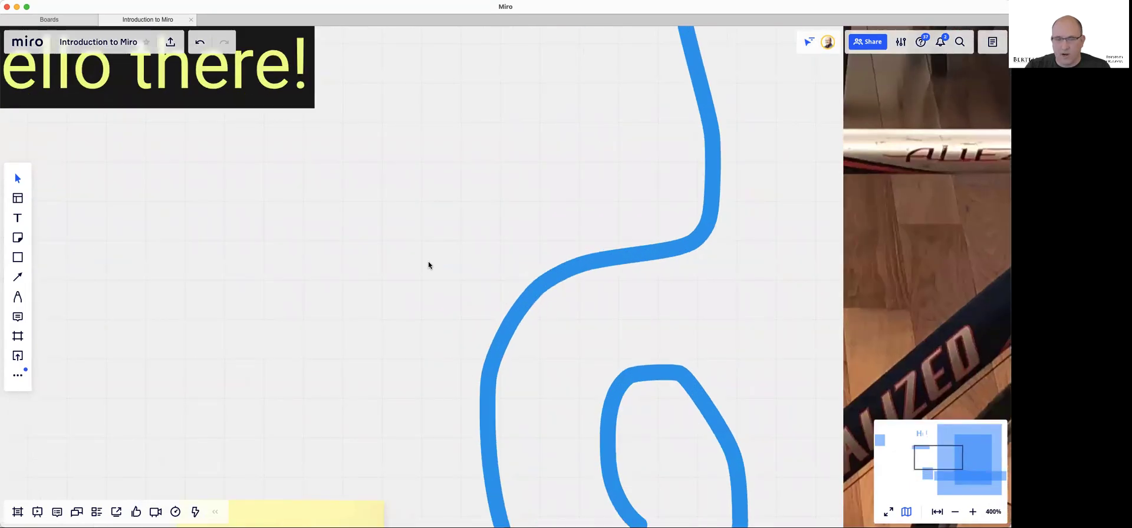
scroll(428, 260, down, 15)
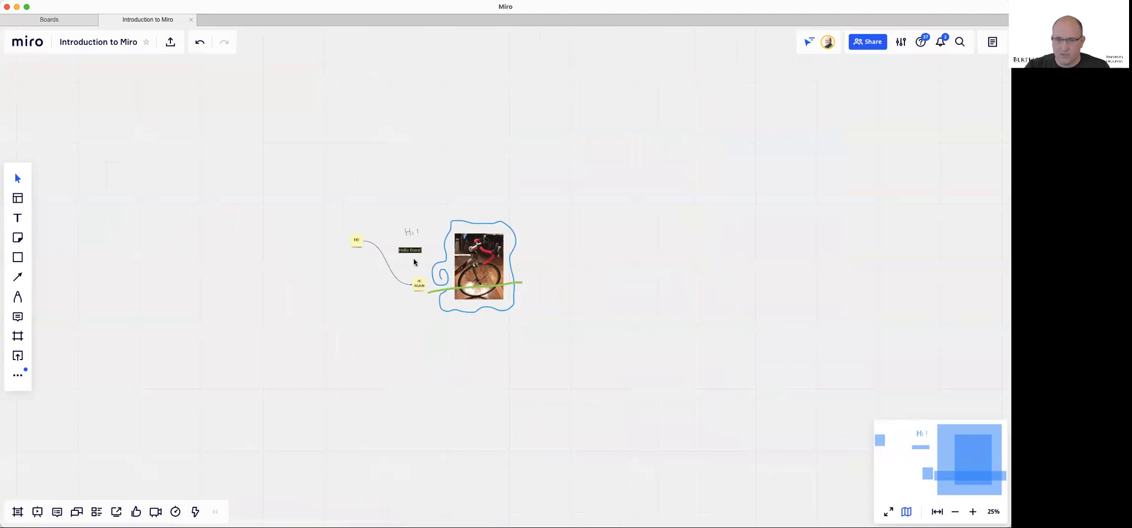
scroll(414, 261, up, 10)
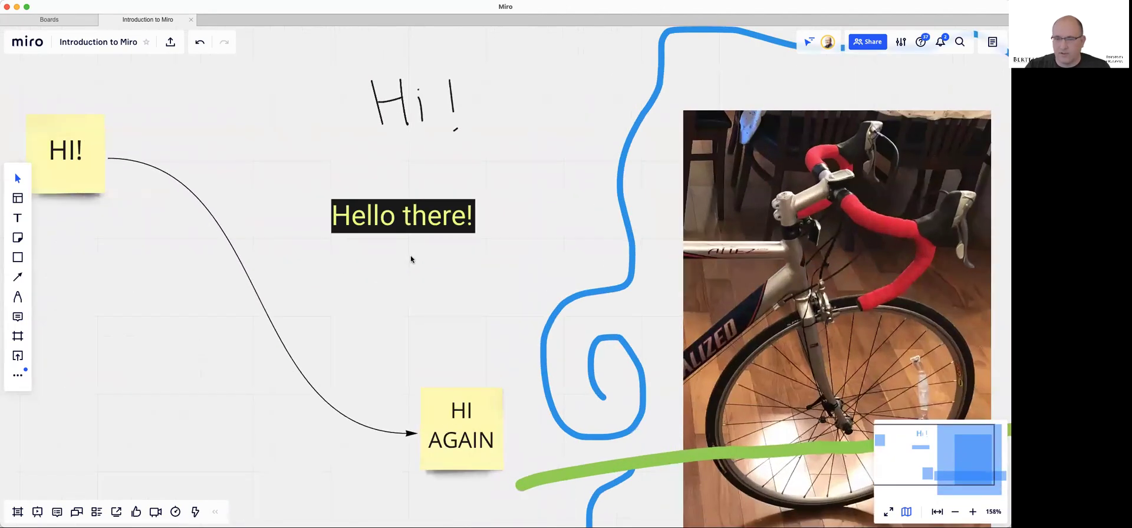
scroll(505, 287, down, 10)
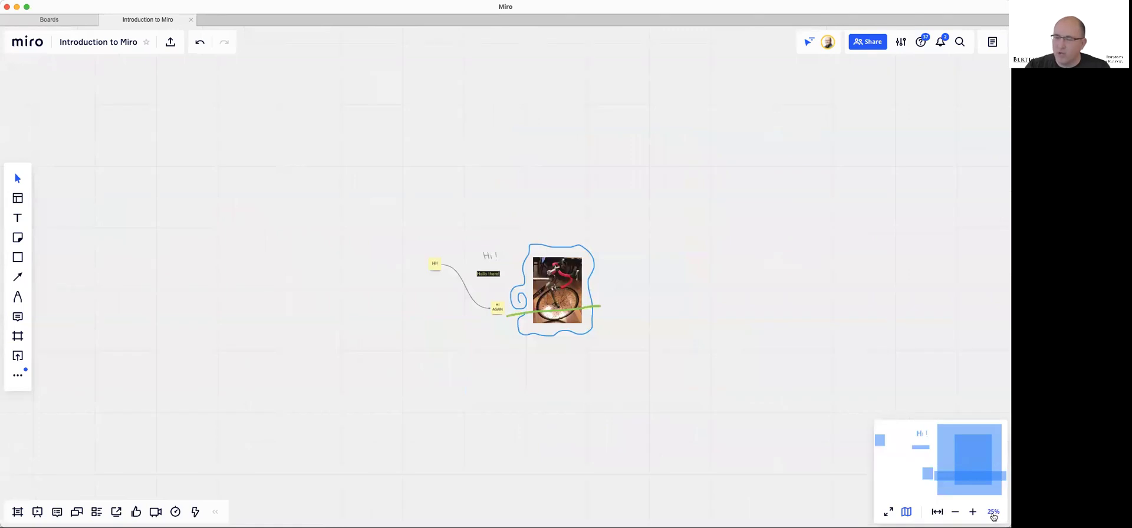
click(993, 512)
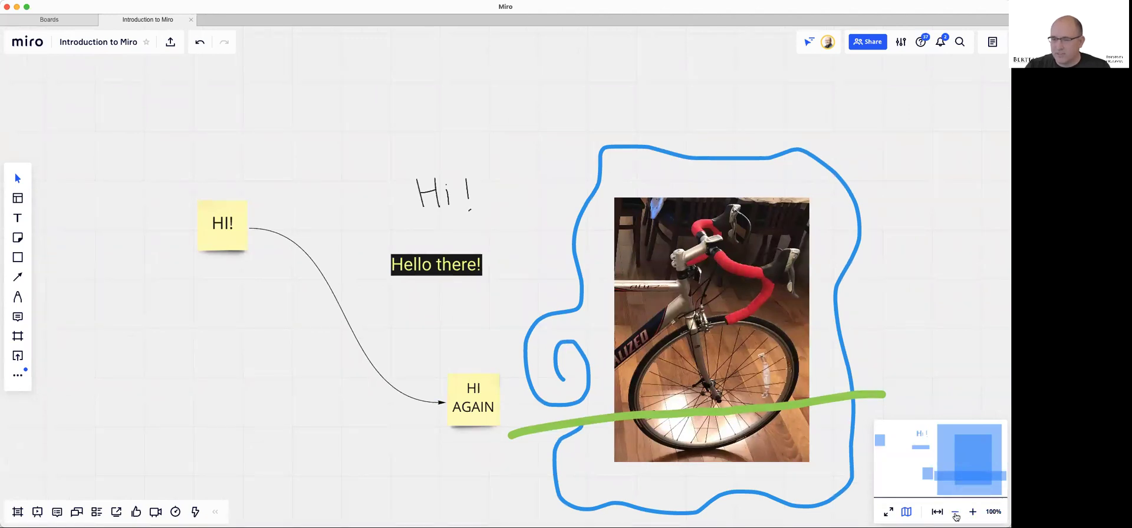
click(955, 512)
click(973, 512)
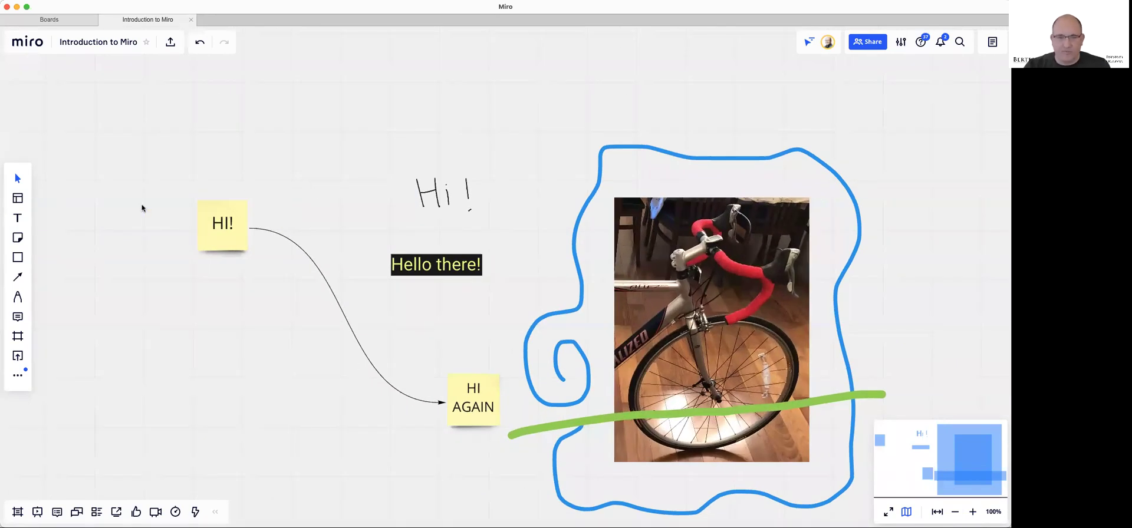
click(18, 237)
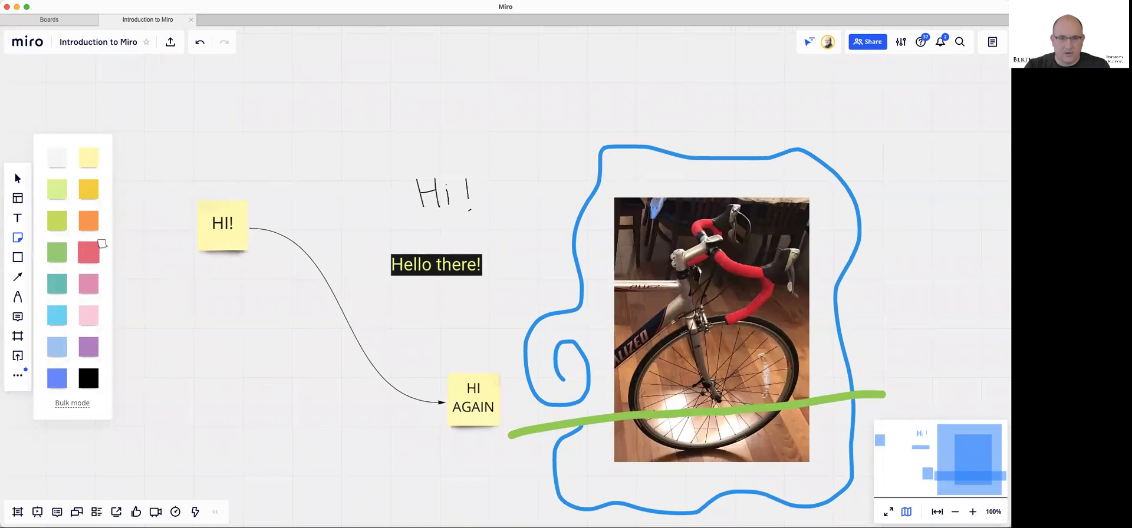
click(88, 251)
click(311, 164)
click(339, 227)
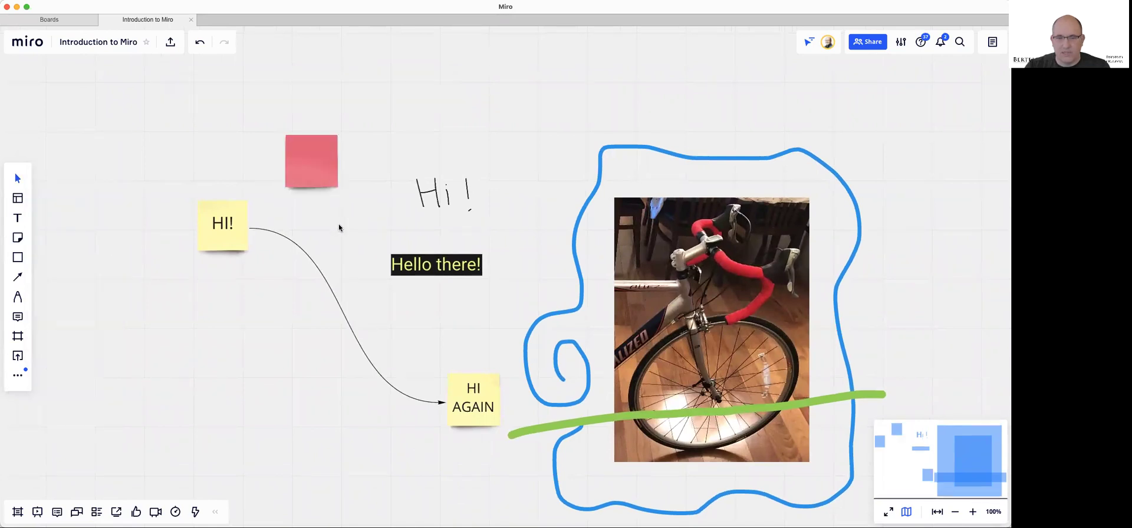
click(200, 45)
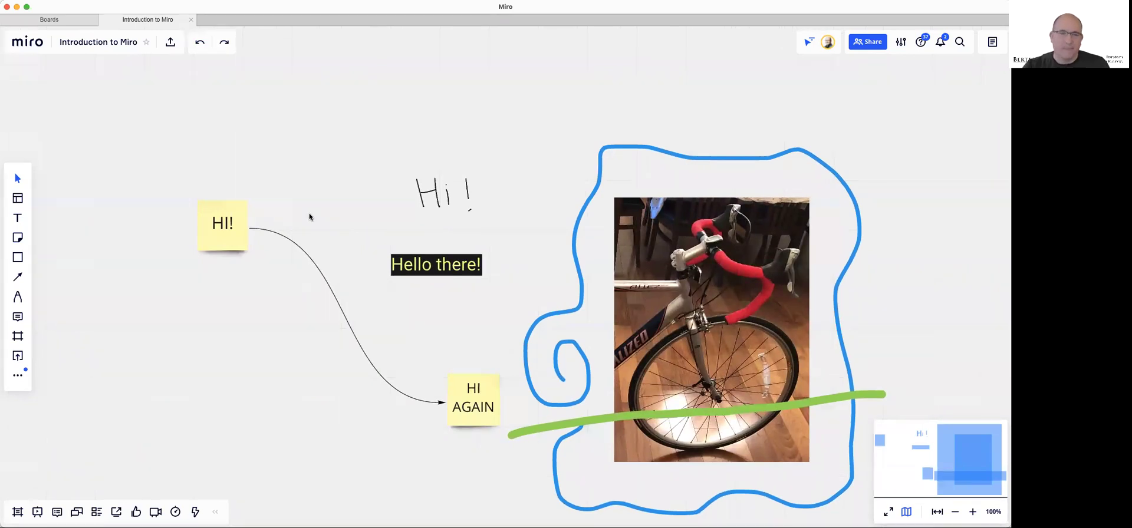
scroll(259, 289, right, 3)
scroll(259, 289, down, 1)
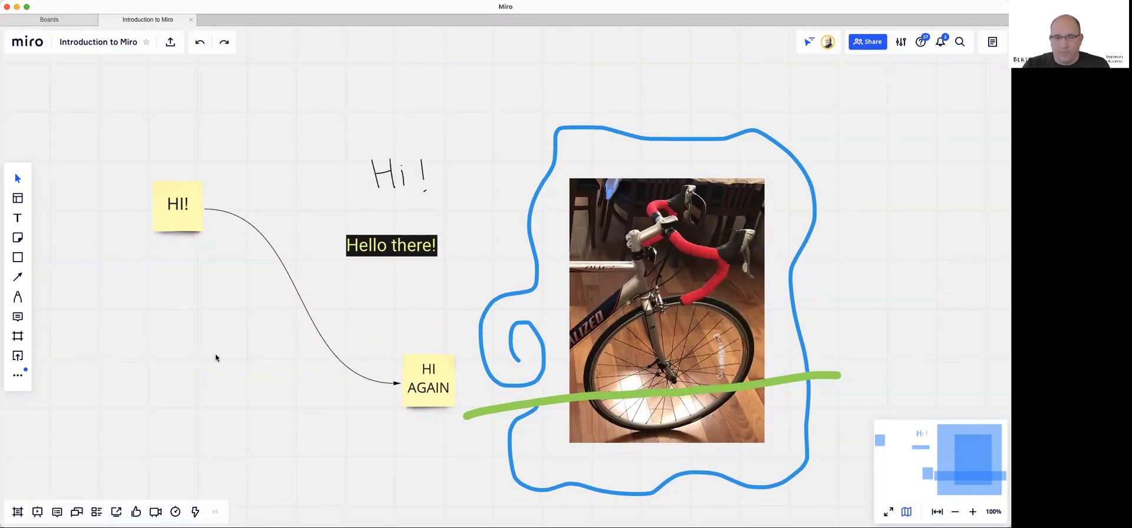